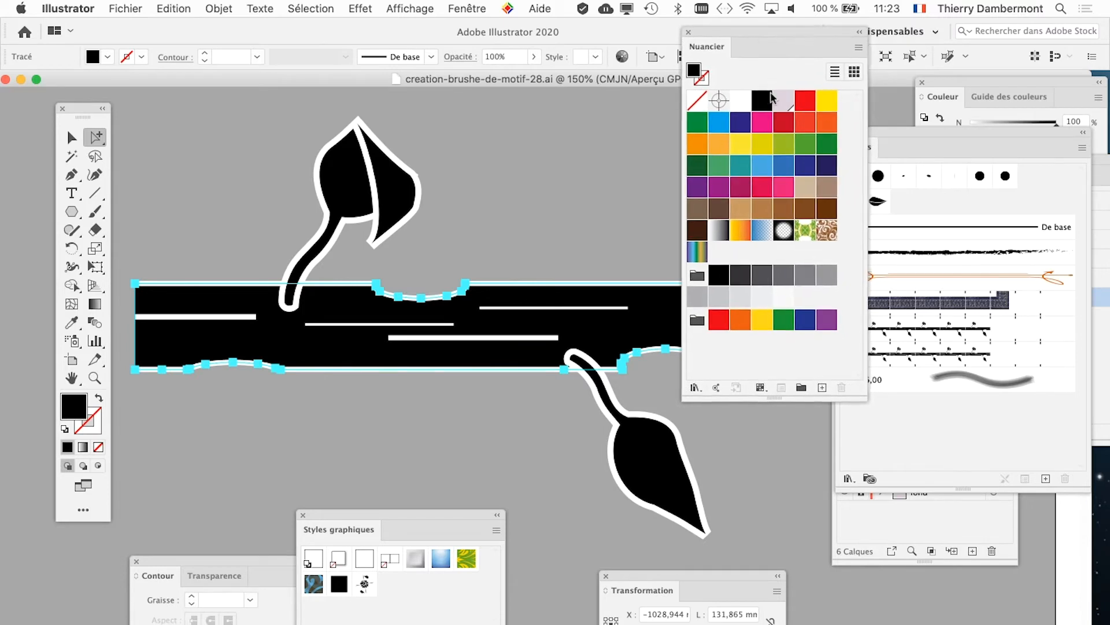
- Fill the selected branch shape with the yellow-to-orange gradient swatch and clear the space around the artwork
click(739, 210)
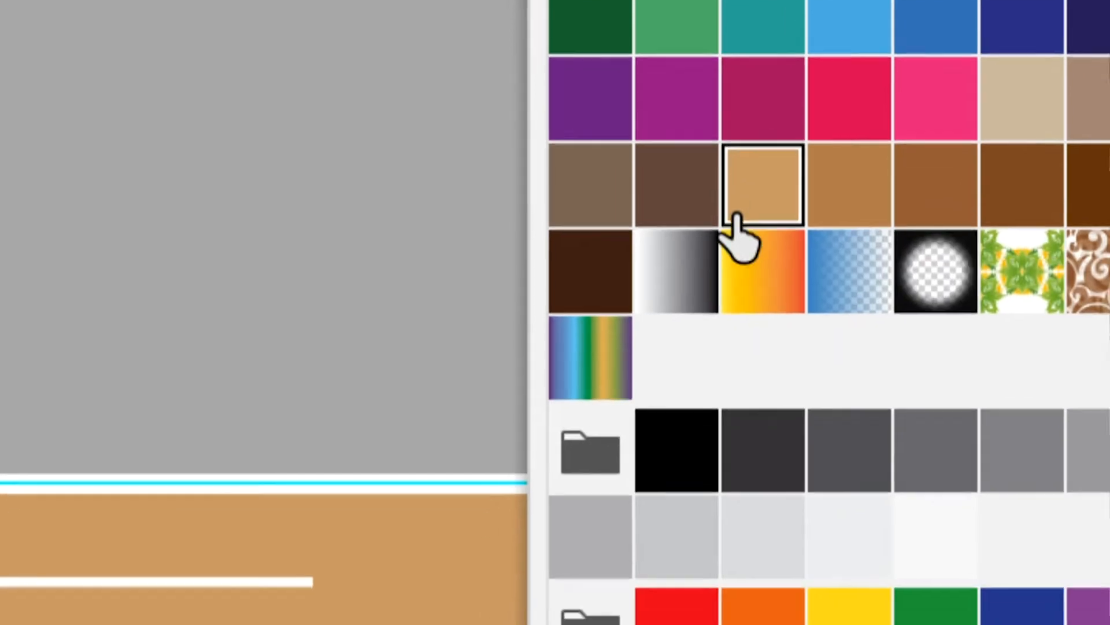
click(734, 302)
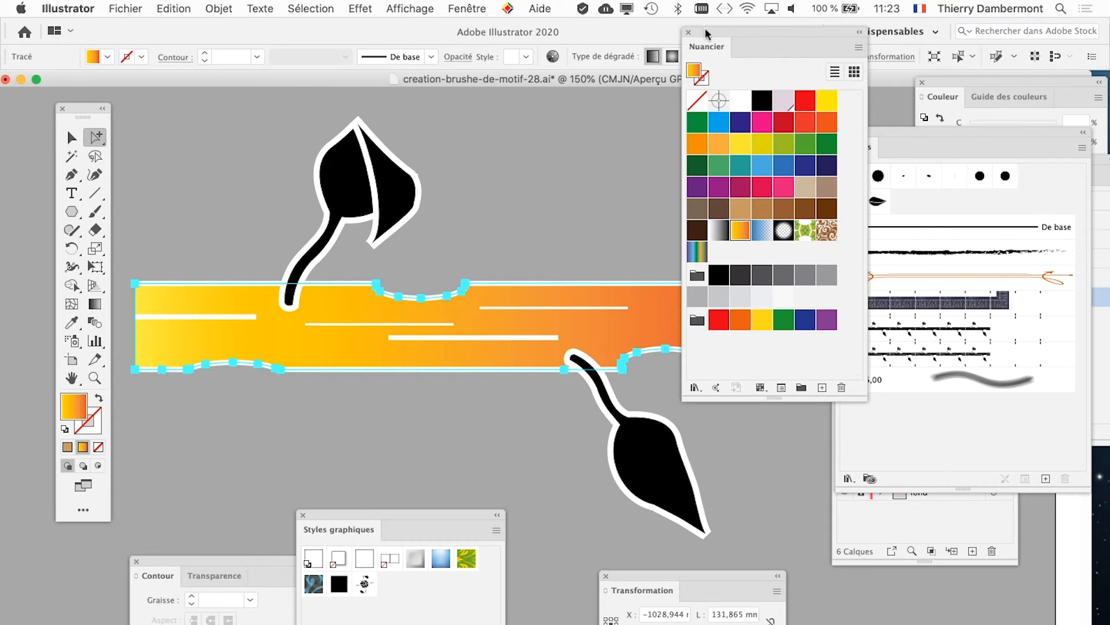
drag(705, 35, 749, 415)
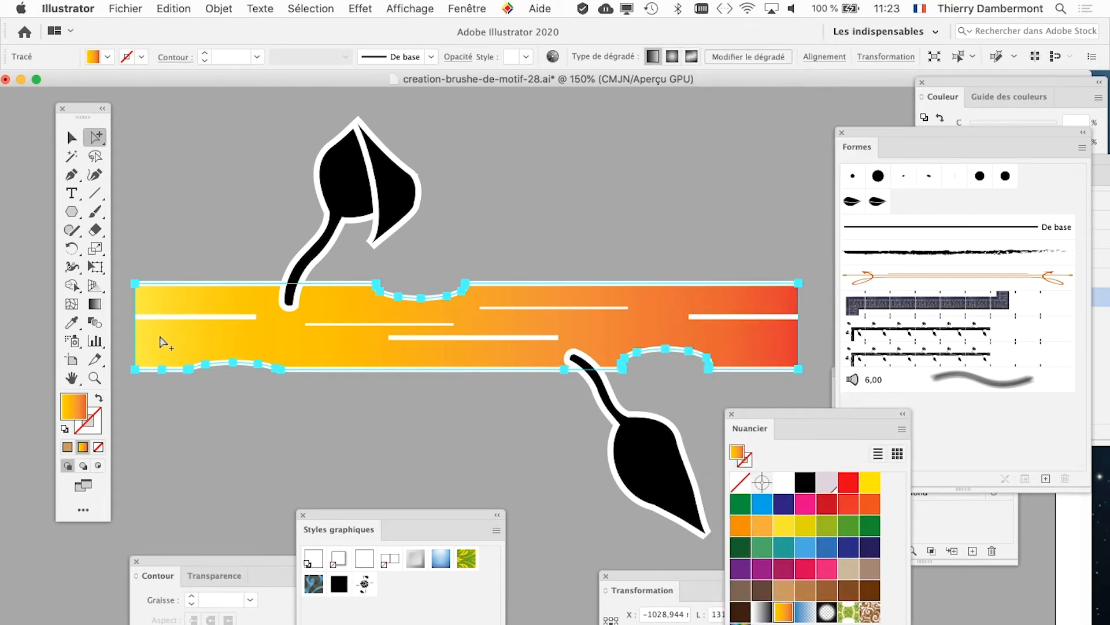
drag(87, 108, 66, 108)
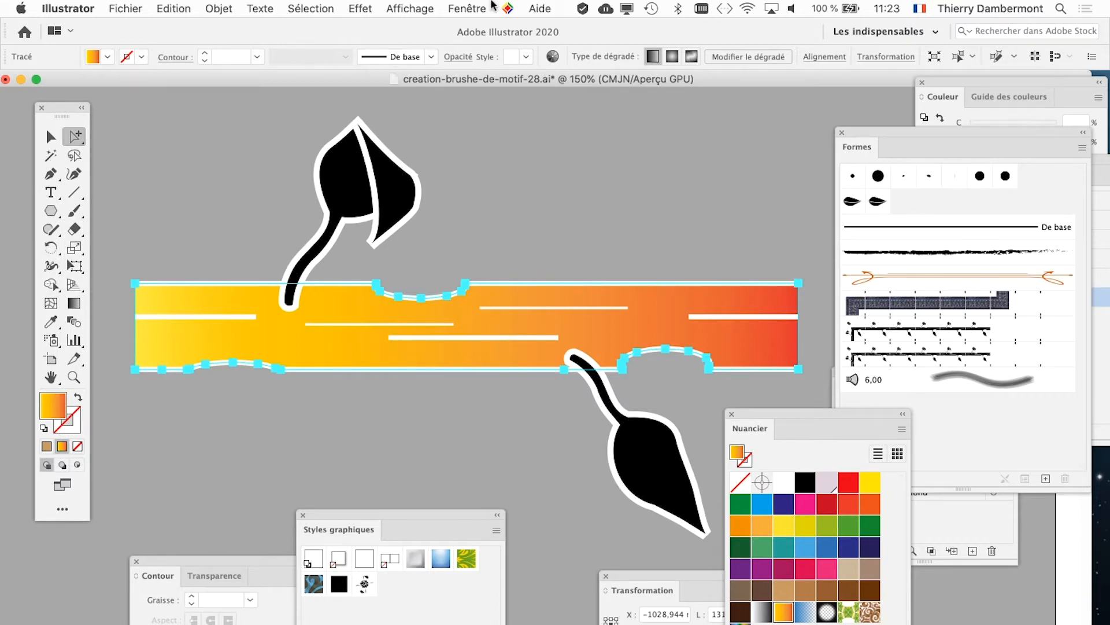
- Show the gradient settings and set the angle of the branch's gradient to -90°
click(472, 7)
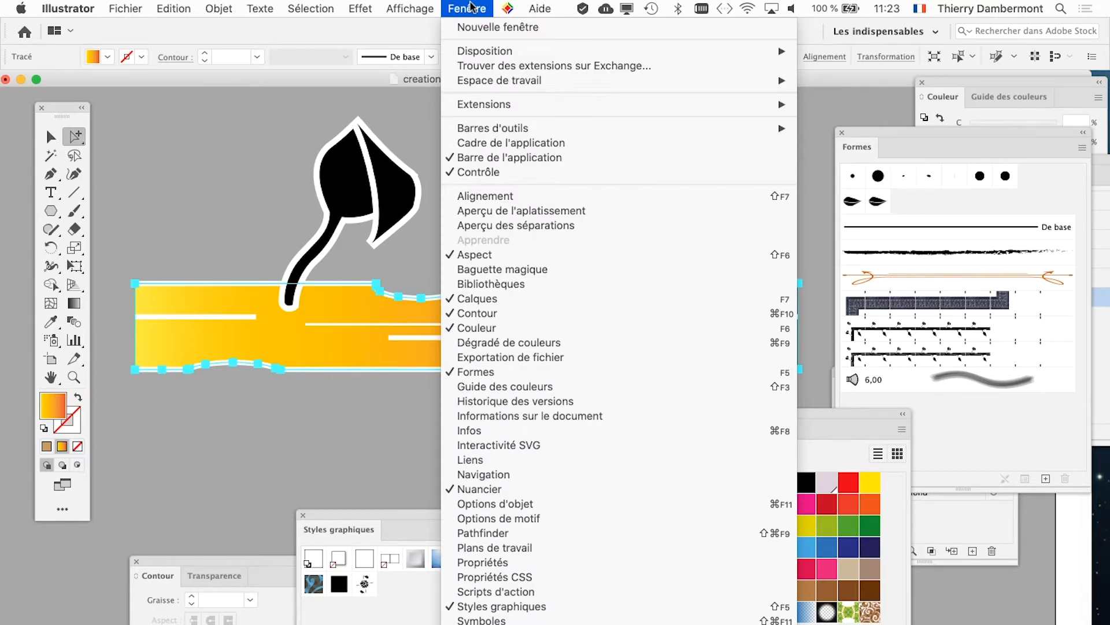
click(488, 343)
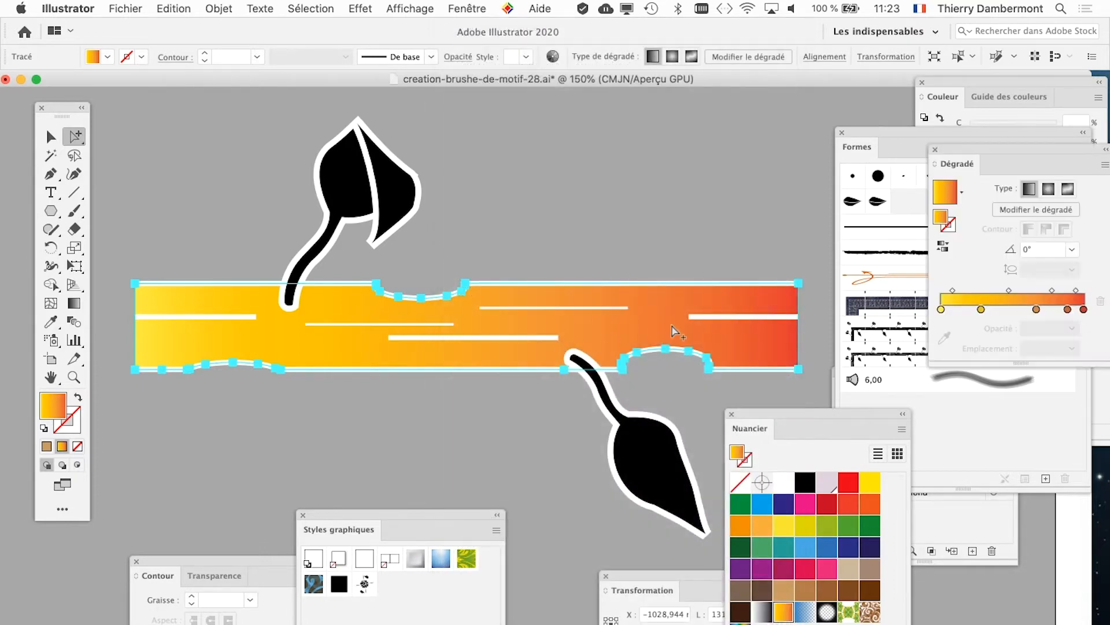
drag(983, 164, 632, 60)
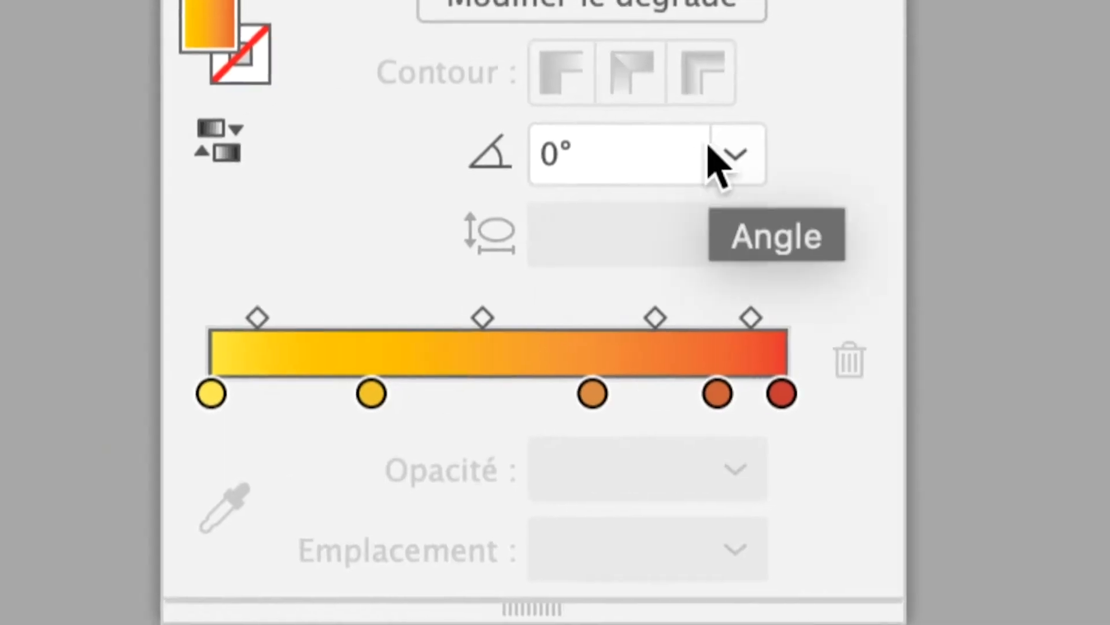
click(720, 146)
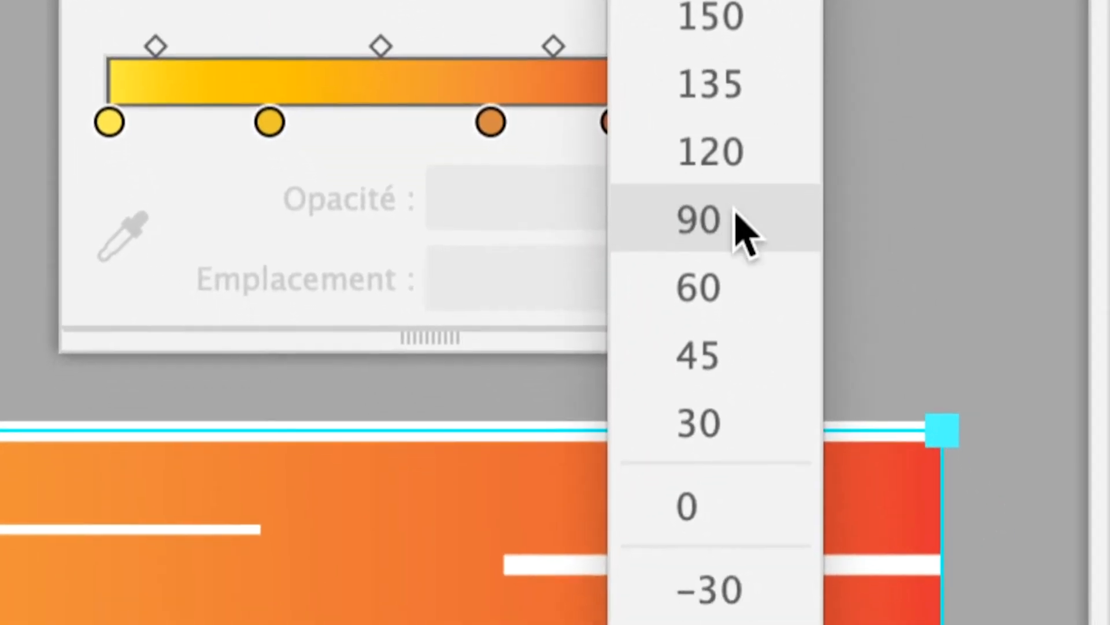
click(735, 213)
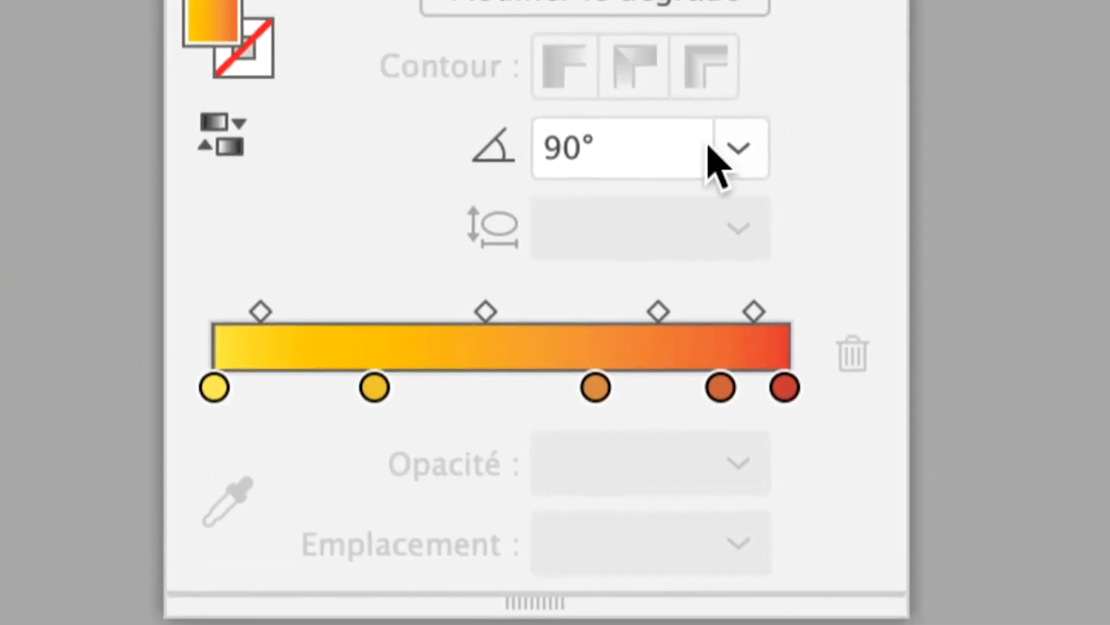
click(714, 151)
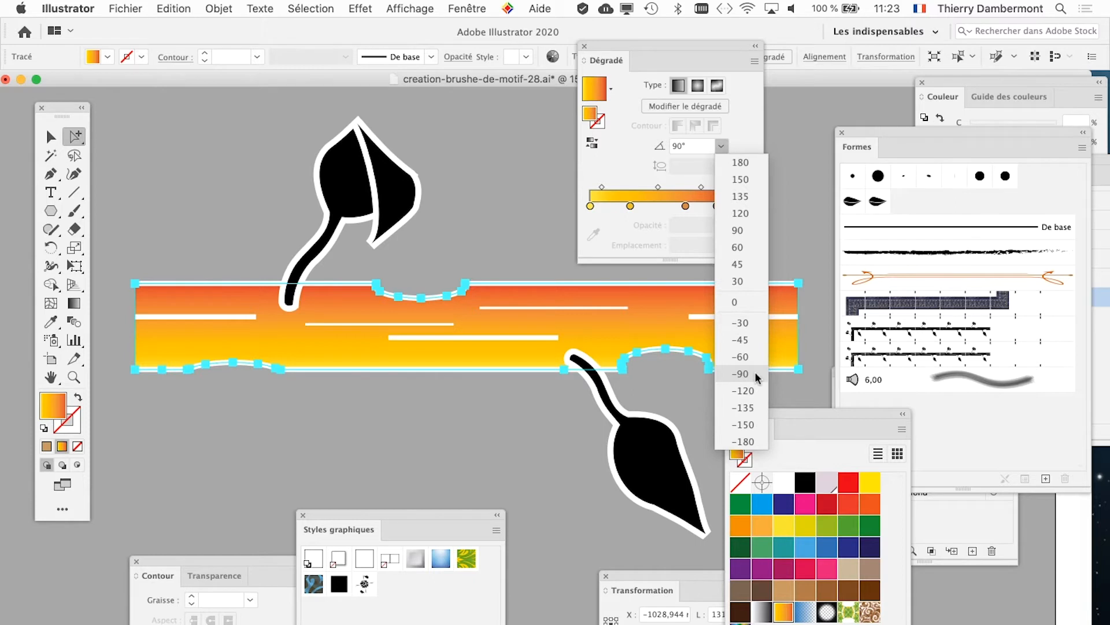
click(755, 374)
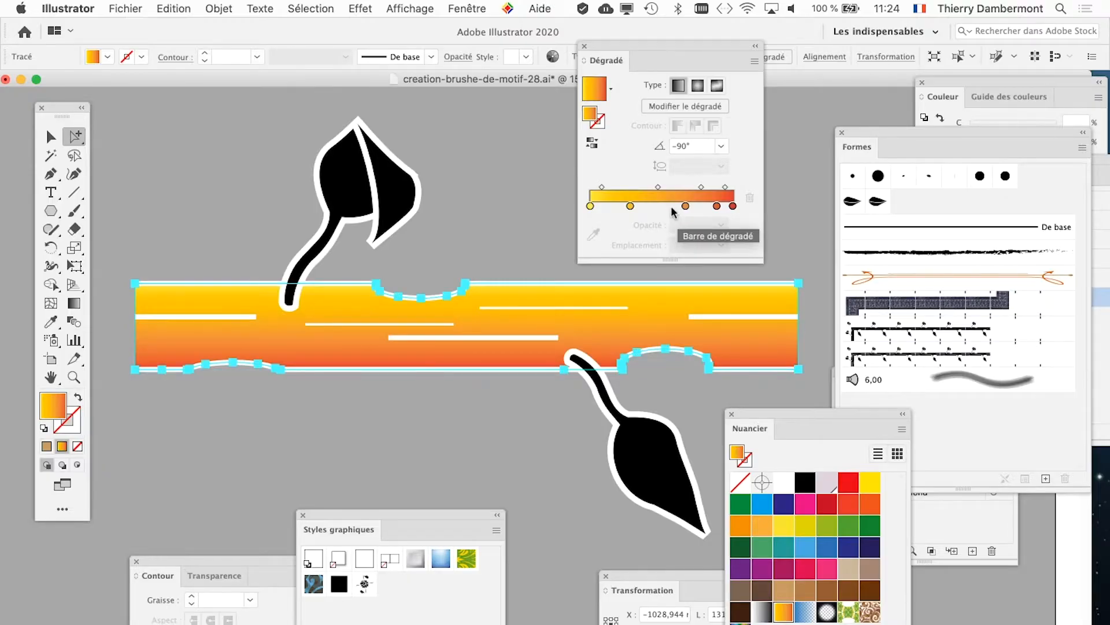
- Recolour the gradient's first stop brown and its last stop beige, and remove the orange-red stop beside the last one
drag(782, 412, 848, 23)
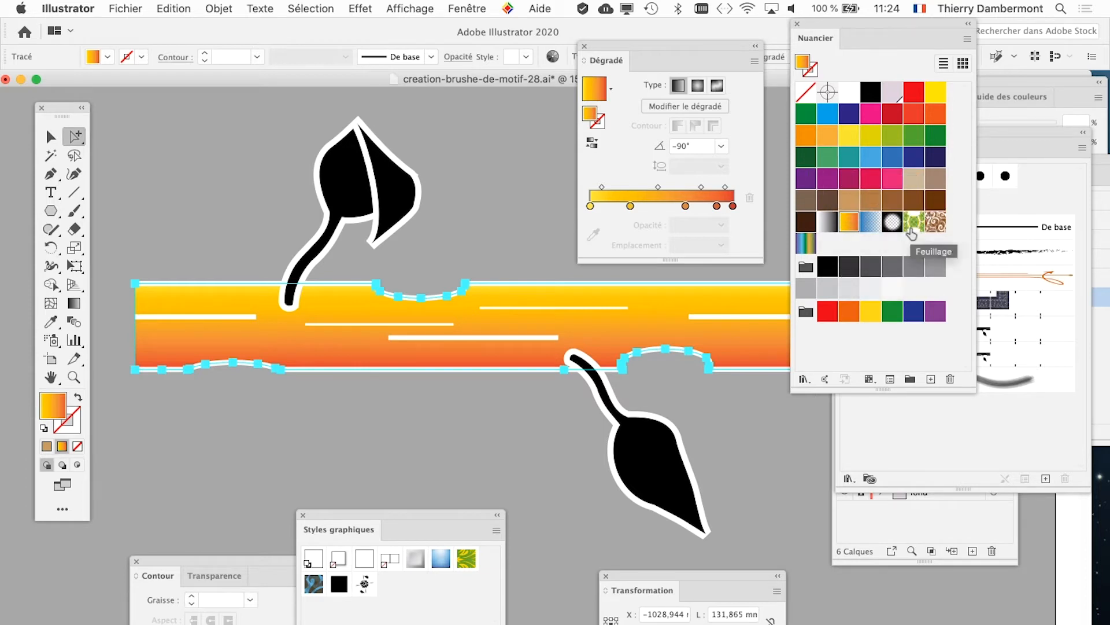
drag(871, 200, 591, 207)
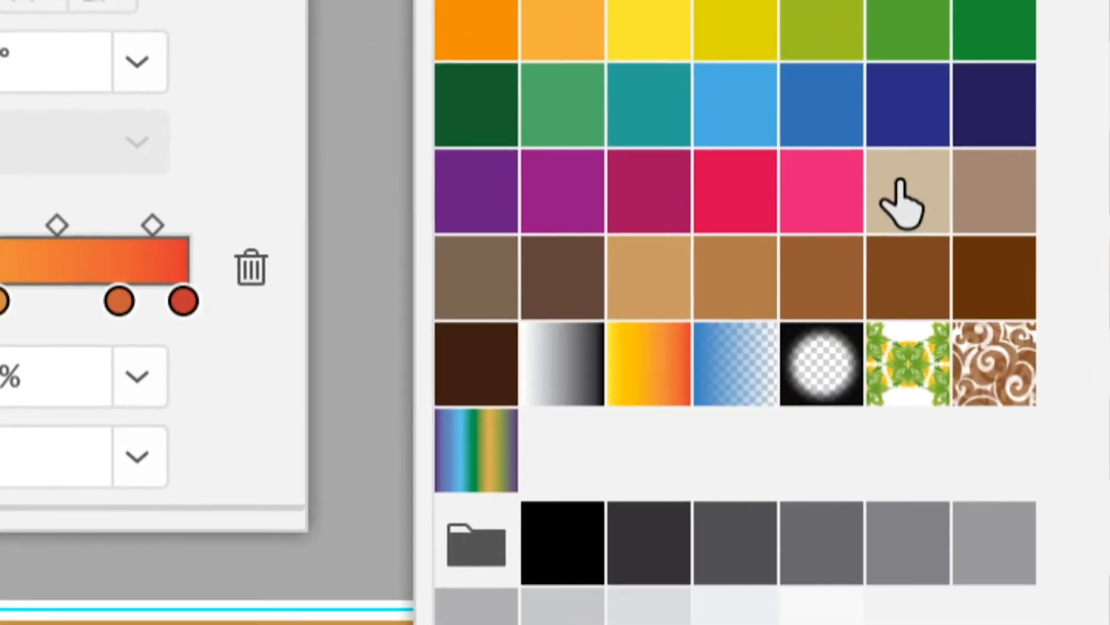
drag(1049, 510, 356, 622)
drag(762, 218, 762, 222)
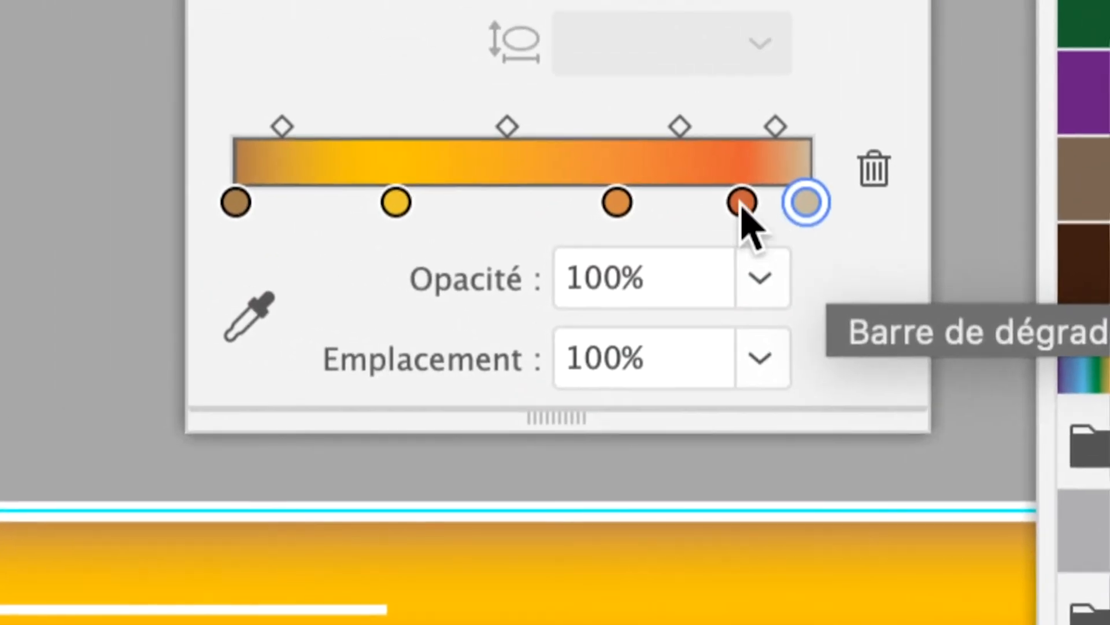
click(150, 211)
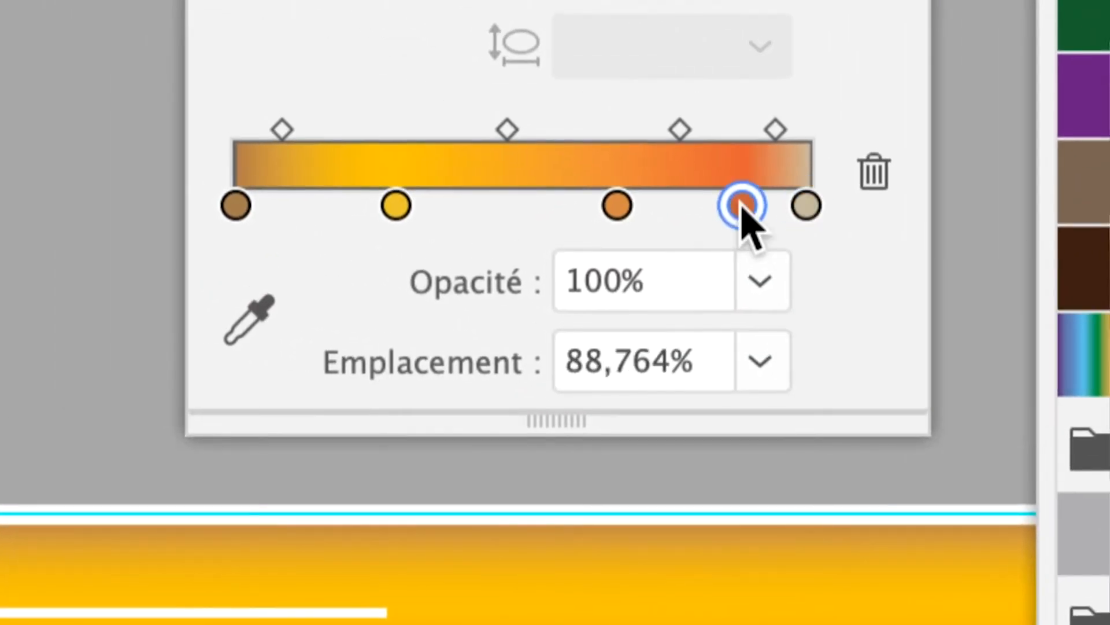
drag(742, 206, 750, 356)
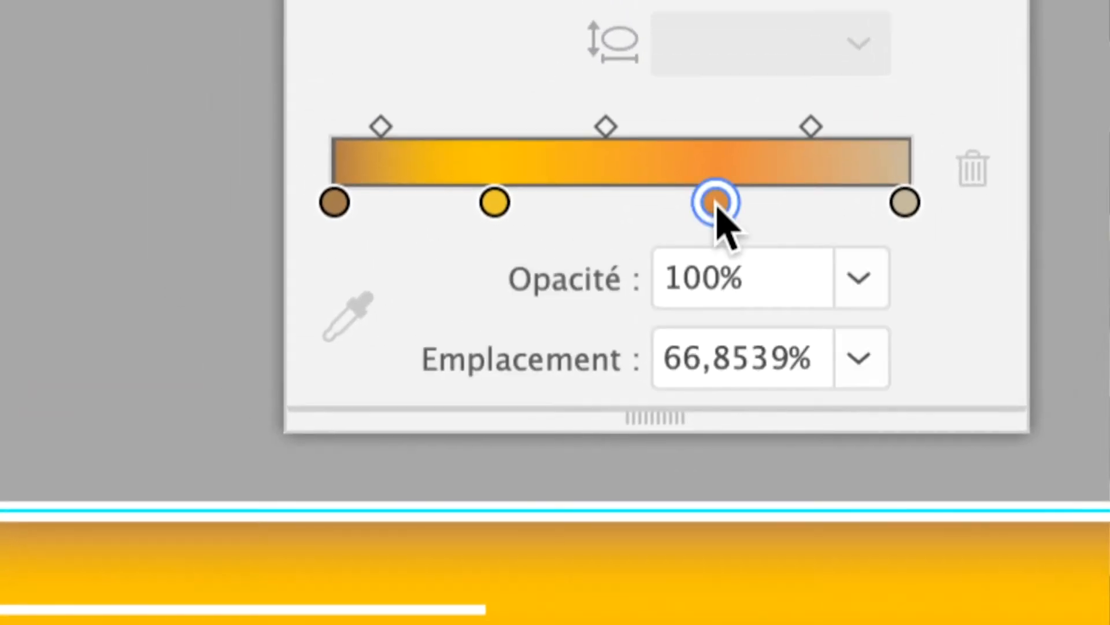
- Examine the colour mixer and swatch choices available for the gradient's orange stop
double_click(716, 202)
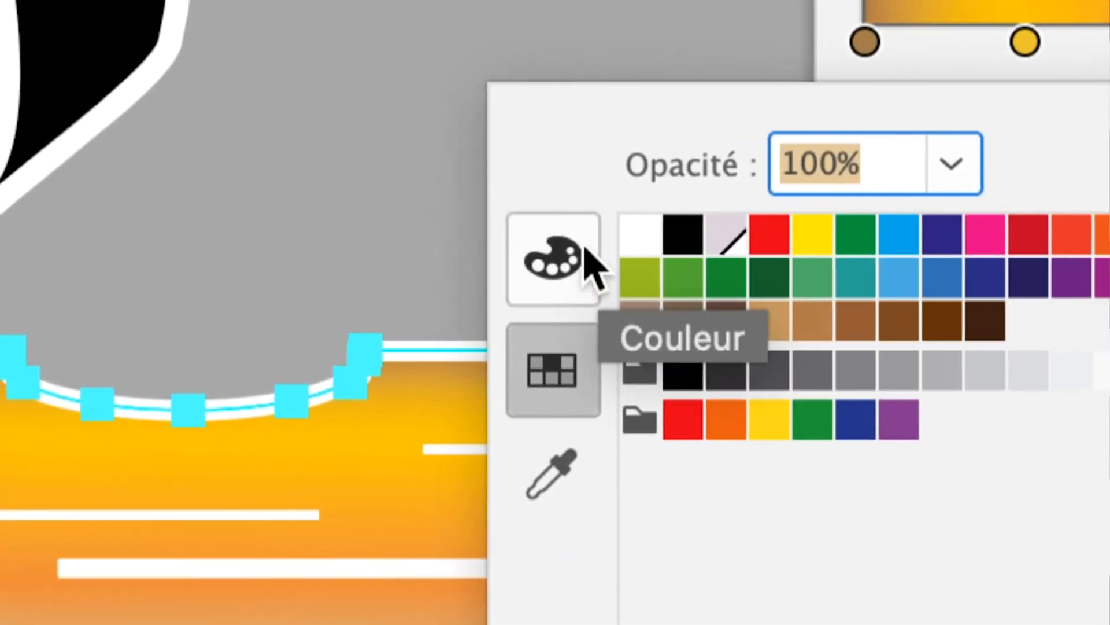
click(605, 138)
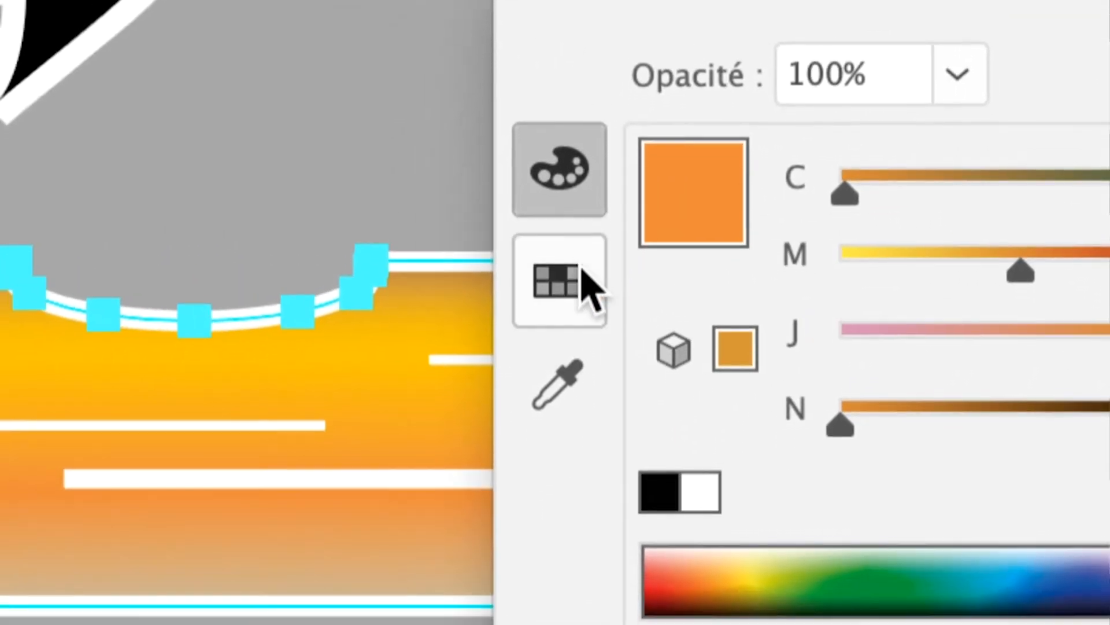
click(590, 286)
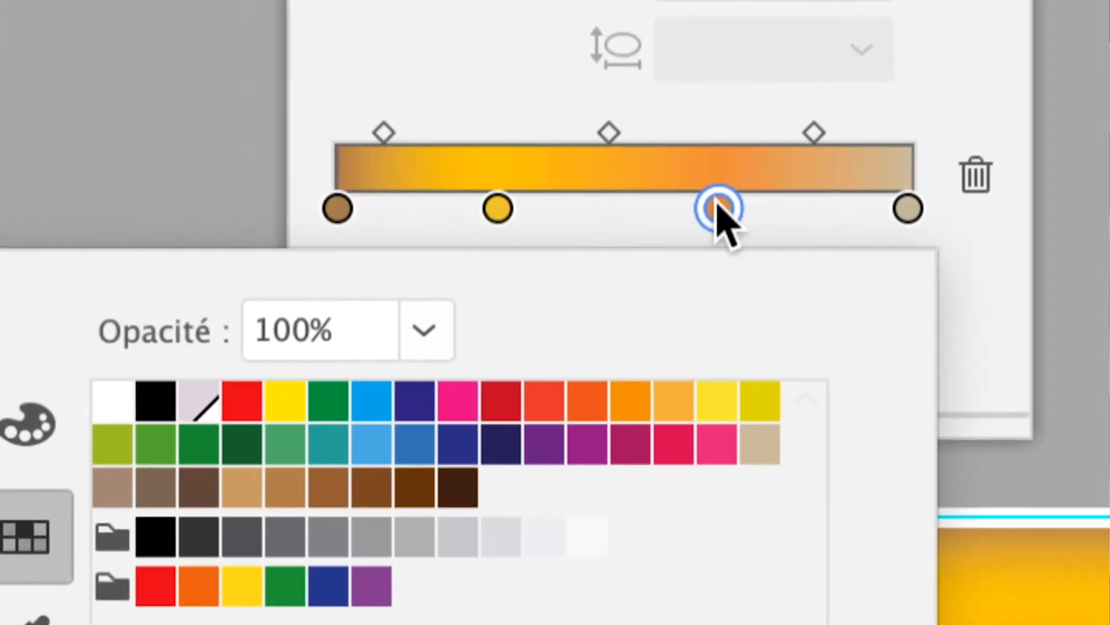
click(962, 75)
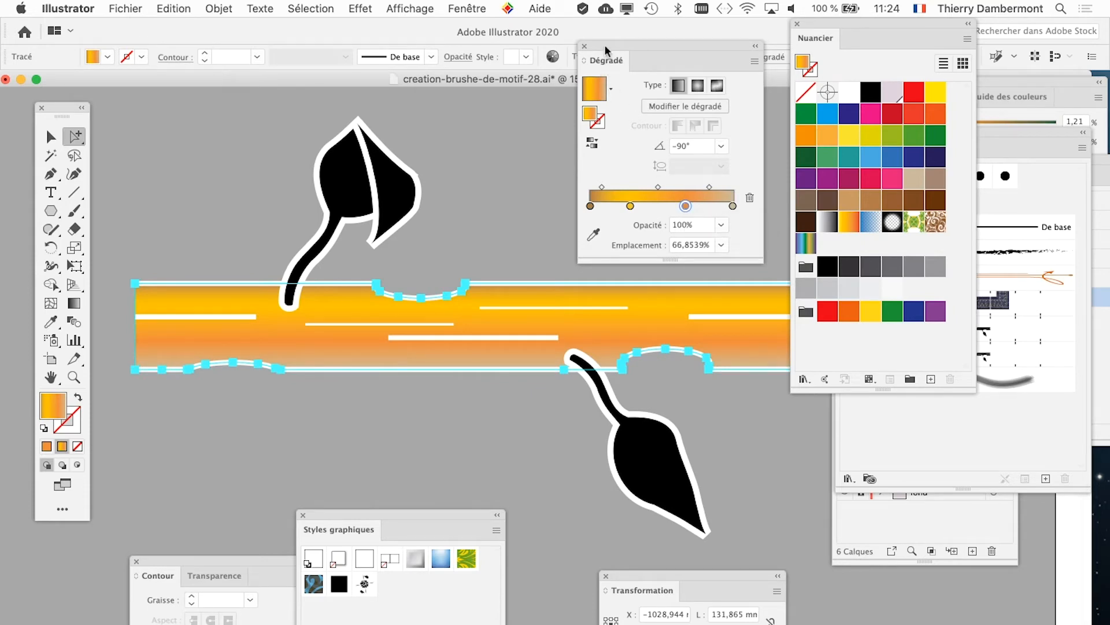
- Look through the list of available swatch libraries without loading one, and uncover the artwork
drag(605, 44, 610, 21)
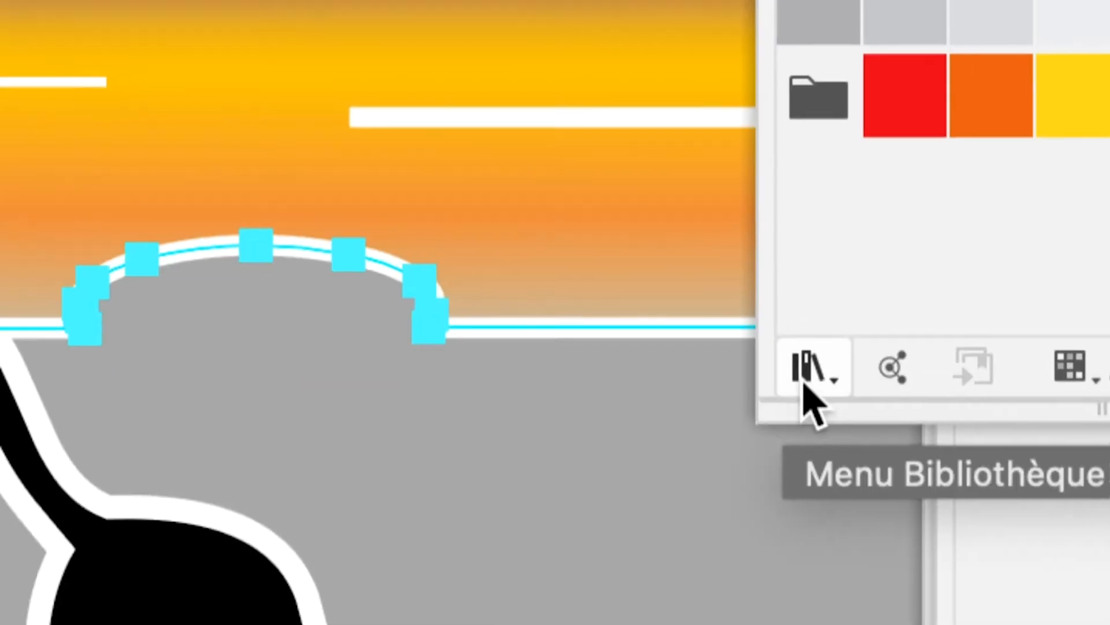
click(805, 386)
mouse_move(804, 433)
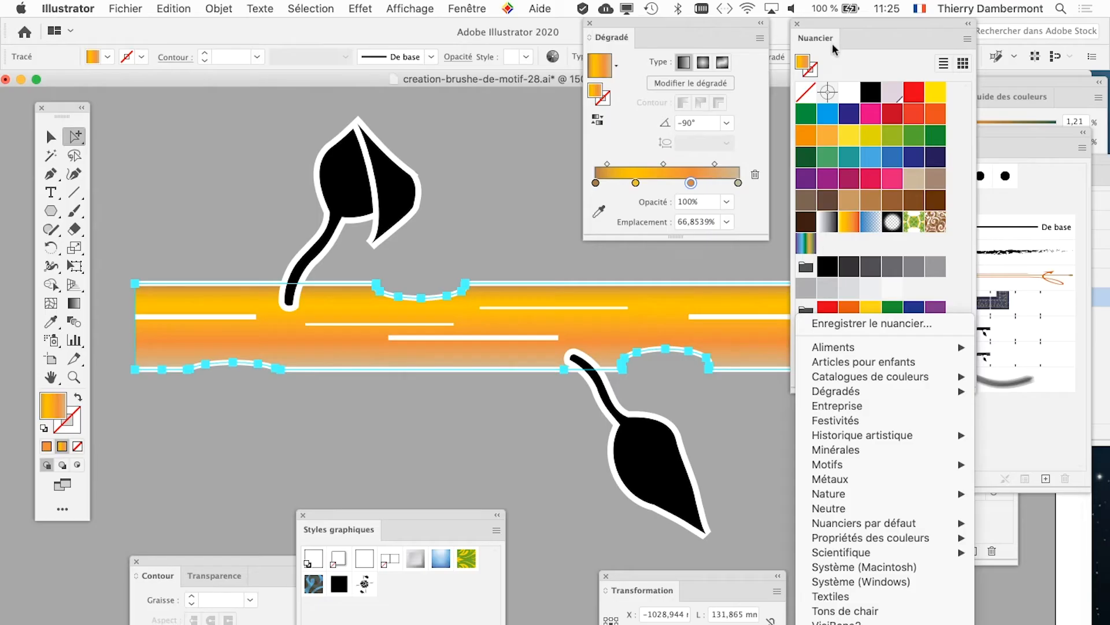
click(823, 26)
drag(813, 21, 868, 21)
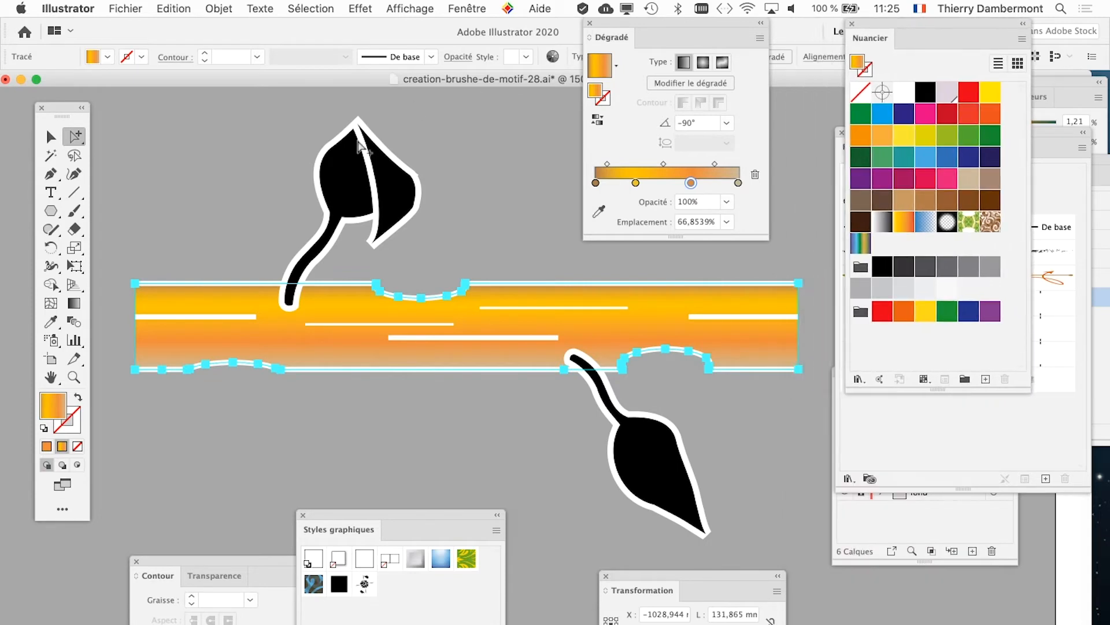
- Fill the upper leaf's folded half with medium green and its main part and stem with dark green
click(407, 193)
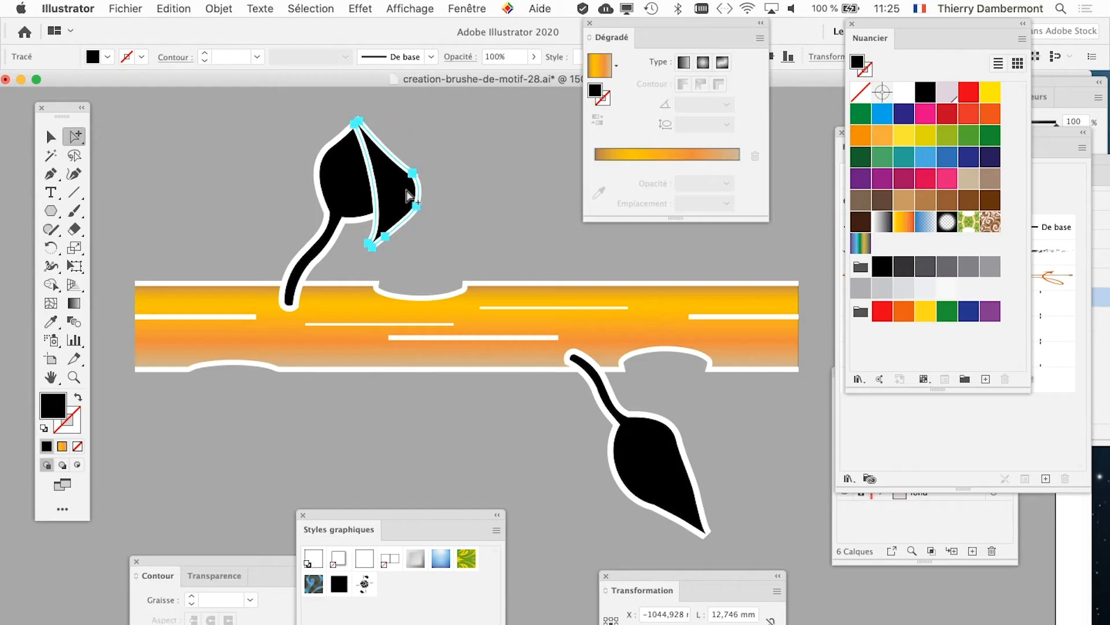
click(882, 156)
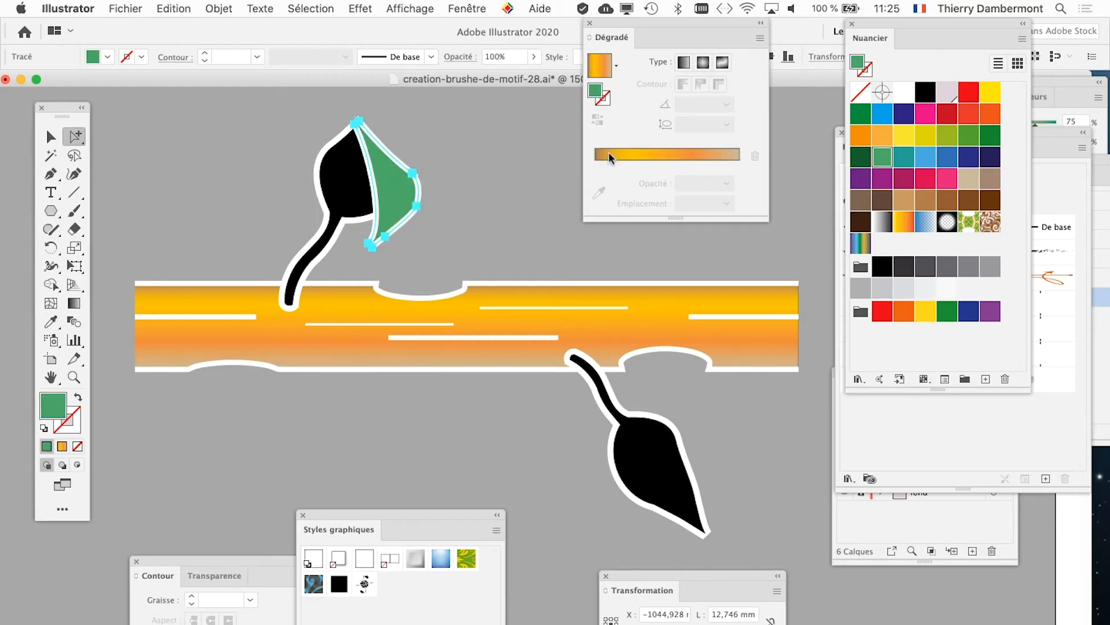
click(358, 180)
click(861, 157)
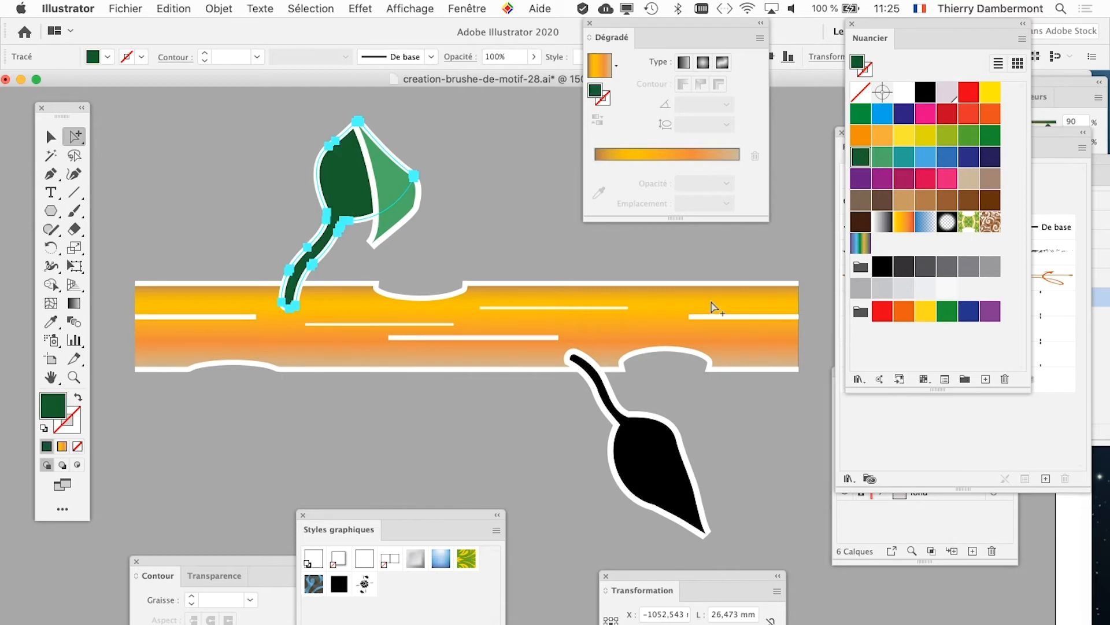
- Fill the lower leaf and its stem with yellow-green, and clear the selection
click(665, 461)
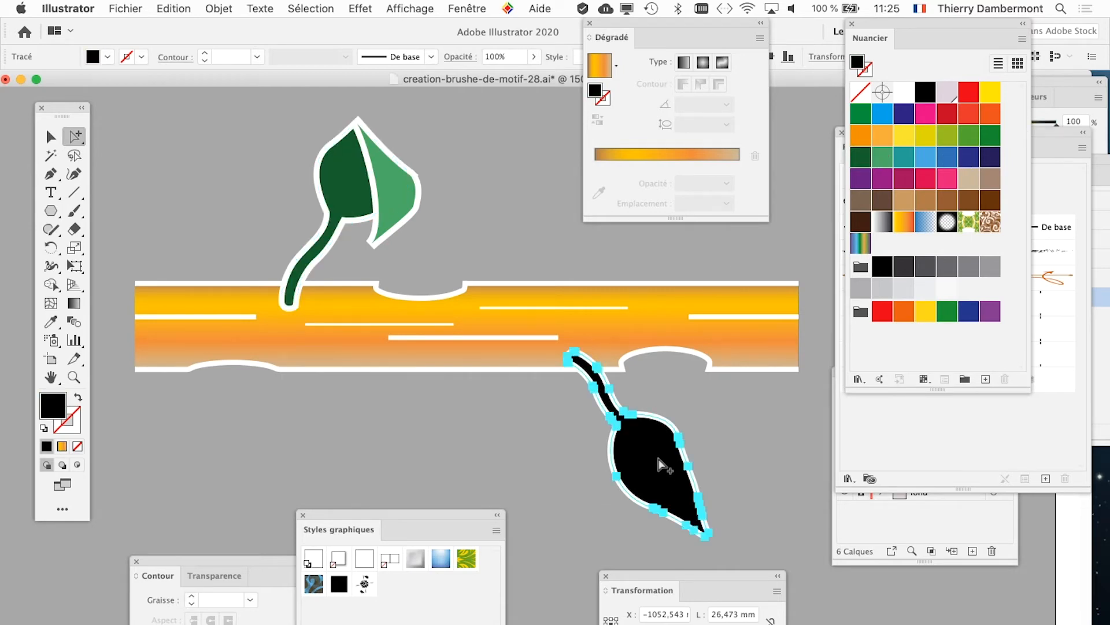
click(947, 136)
click(748, 443)
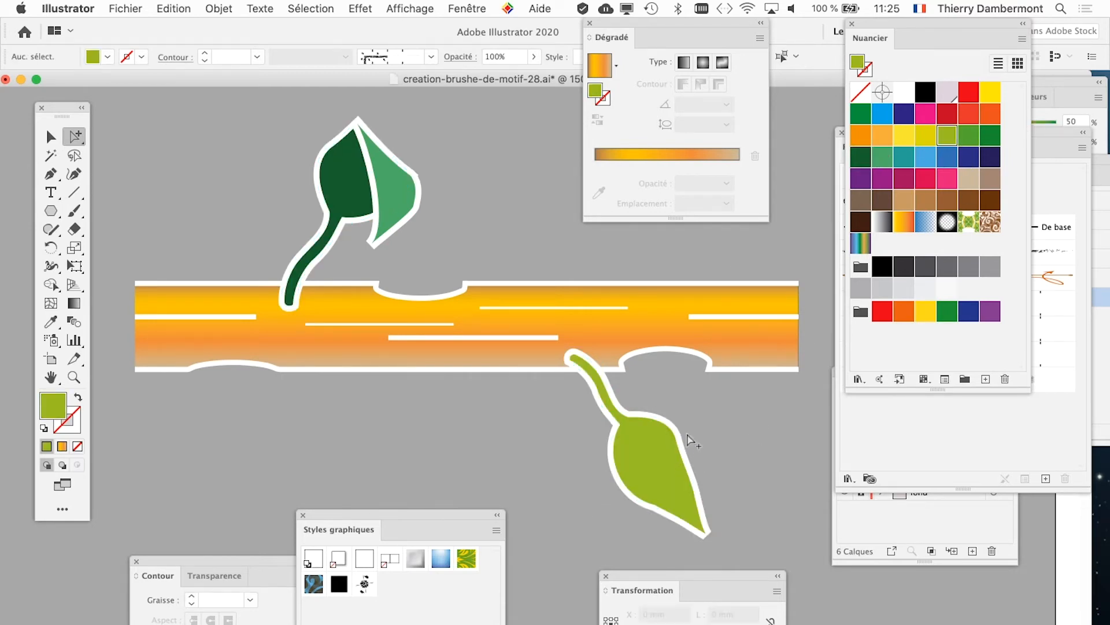
- Move the swatches away from the brush list and bring the whole coloured motif into clear view
drag(902, 22, 421, 287)
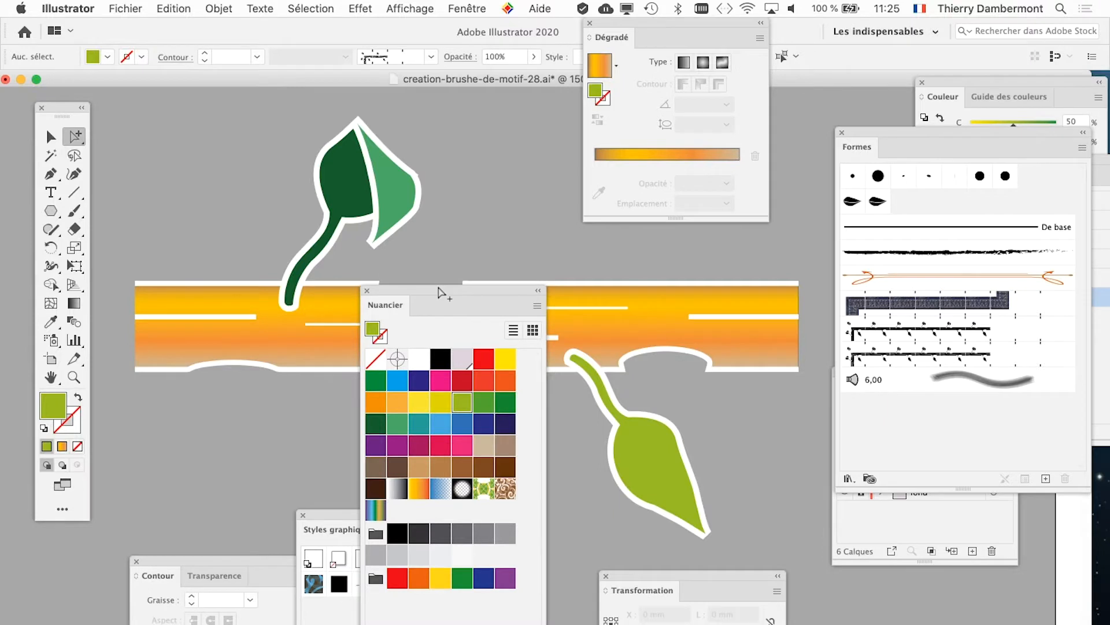
scroll(439, 184, down, 4)
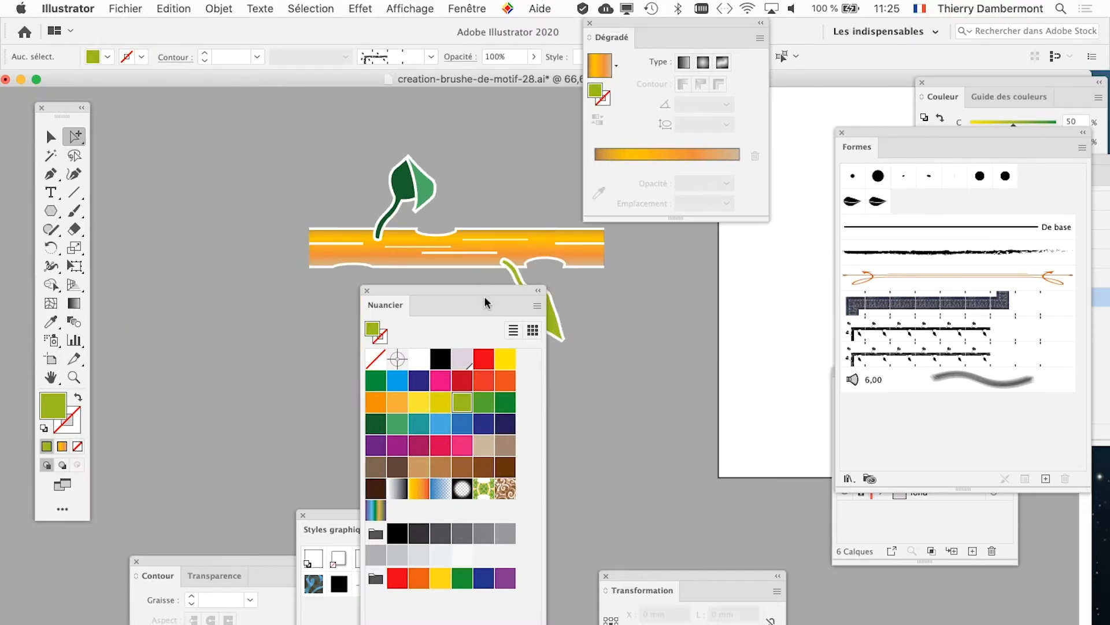
drag(487, 289, 679, 382)
drag(477, 363, 328, 373)
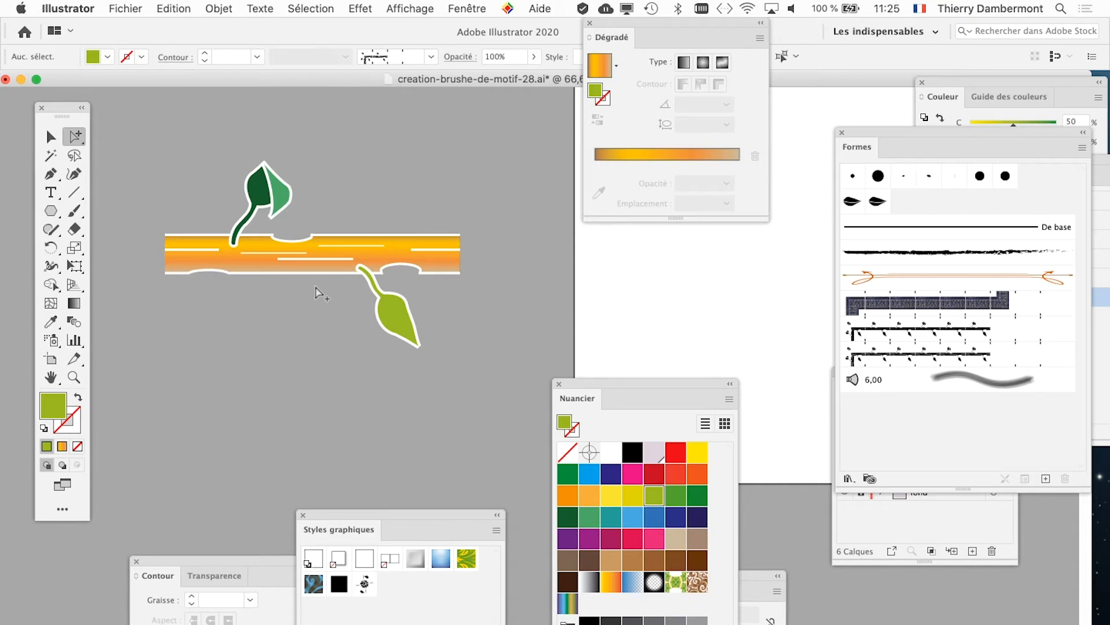
- Try to replace the side tile of the lower branch-and-leaf pattern brush with the gradient-filled motif
click(52, 140)
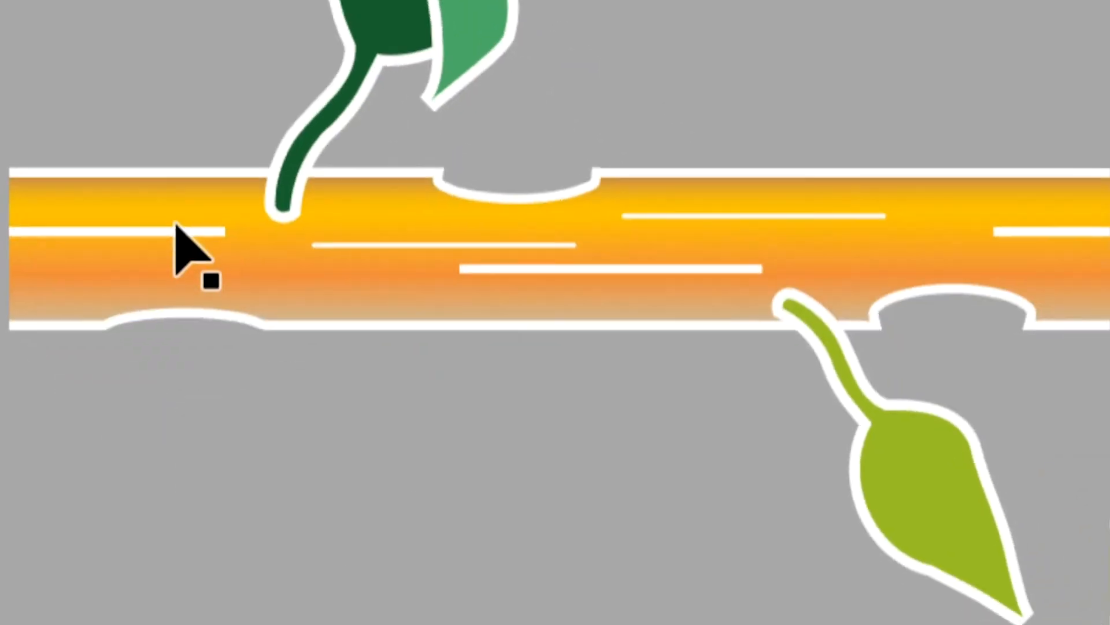
click(206, 248)
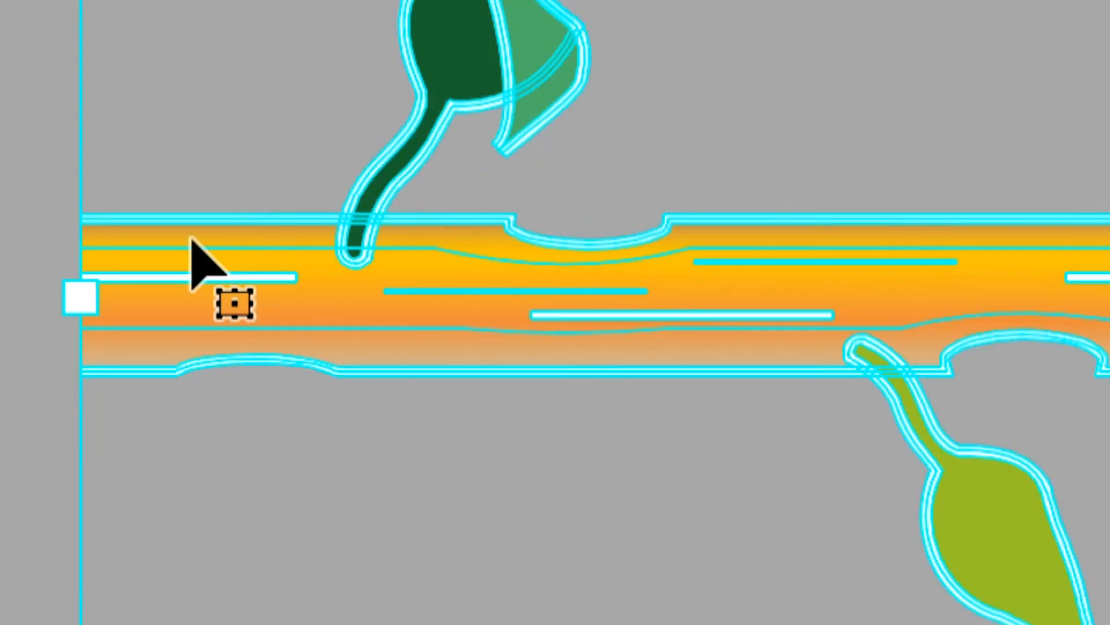
mouse_move(192, 238)
mouse_down()
mouse_move(246, 248)
mouse_move(592, 241)
mouse_move(632, 218)
mouse_move(718, 240)
mouse_move(780, 315)
mouse_move(733, 444)
mouse_move(639, 414)
mouse_move(843, 412)
mouse_up()
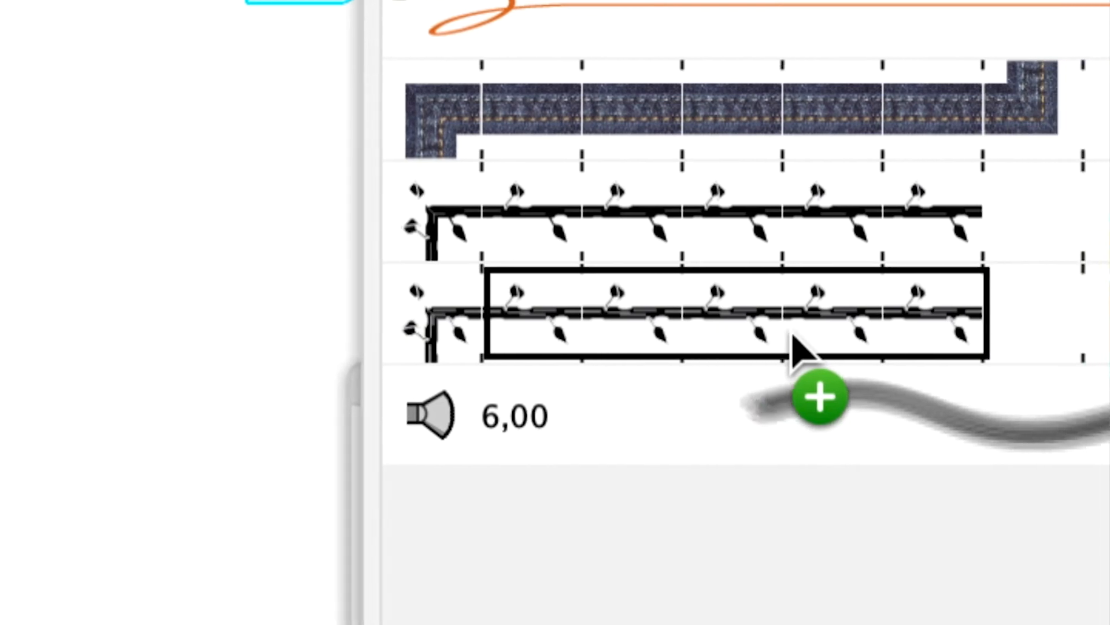
mouse_move(795, 344)
mouse_down()
mouse_move(890, 343)
mouse_move(616, 346)
mouse_up()
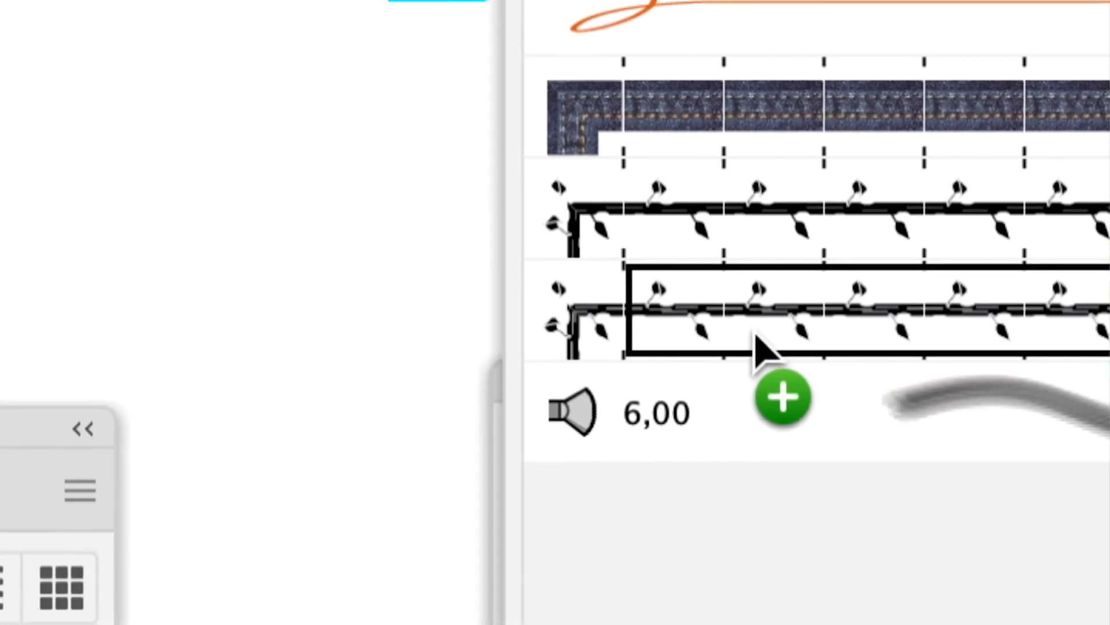
drag(755, 335, 766, 350)
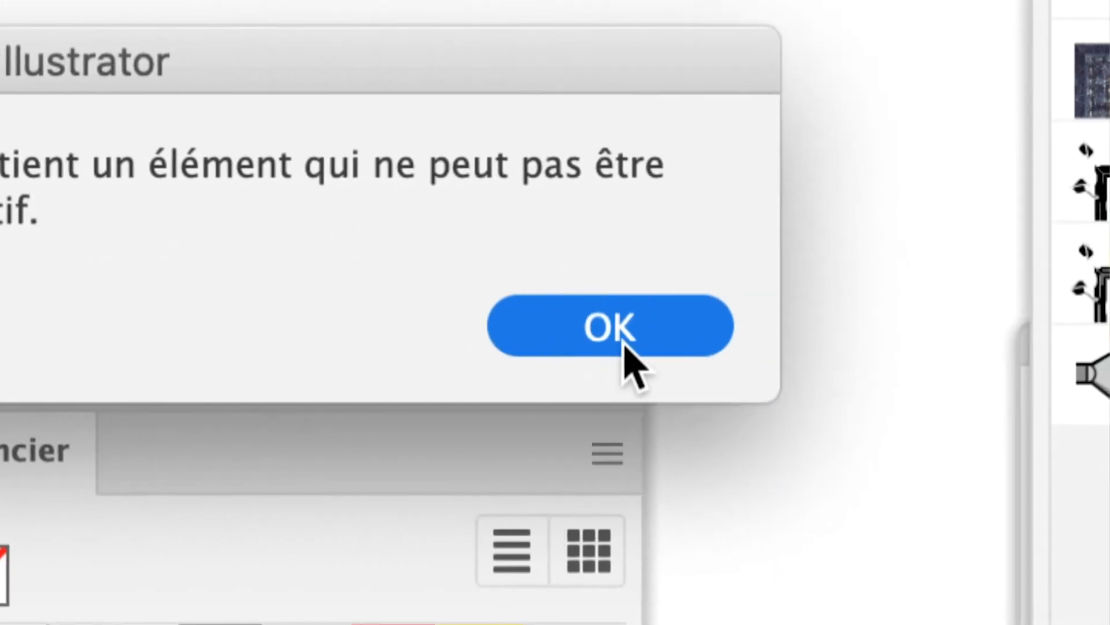
click(625, 344)
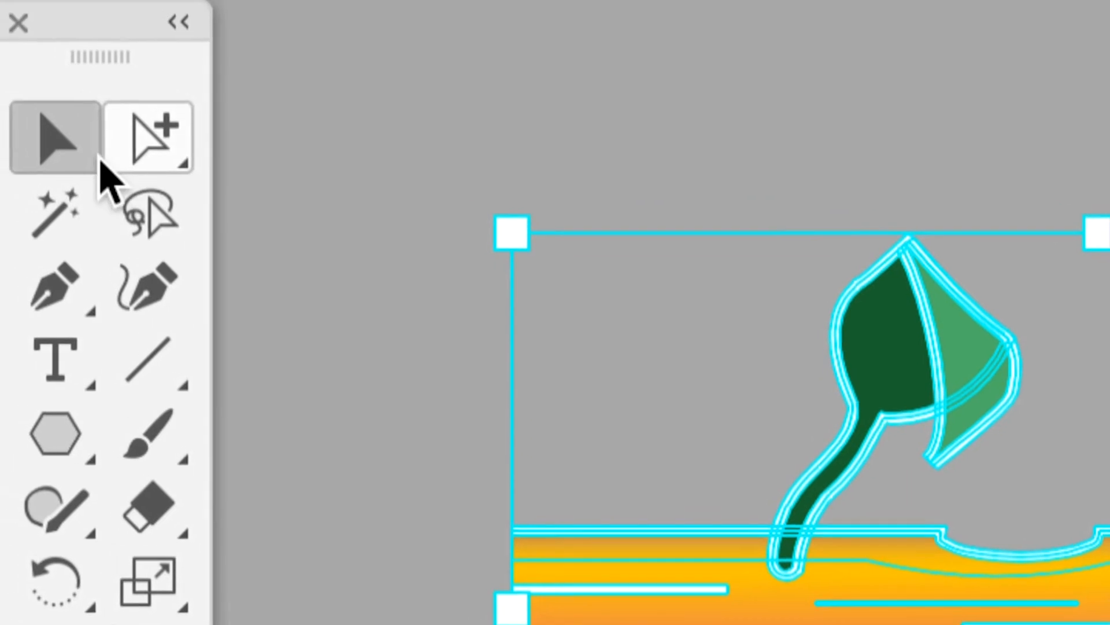
- Expand only the branch shape's gradient fill into 5 objects, and clear the selection
click(161, 153)
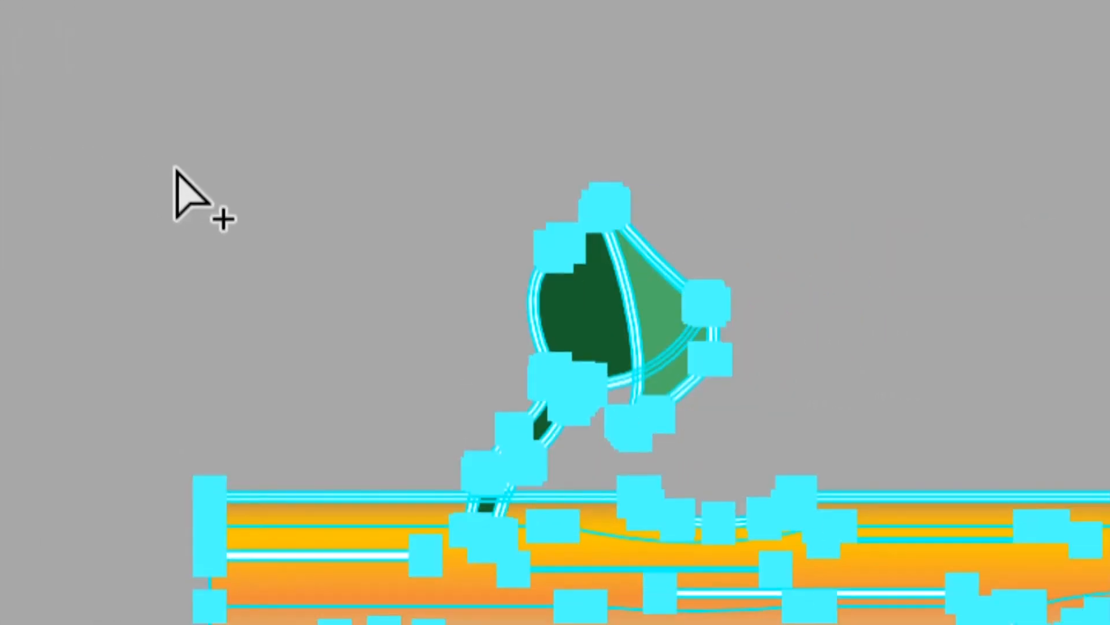
click(427, 223)
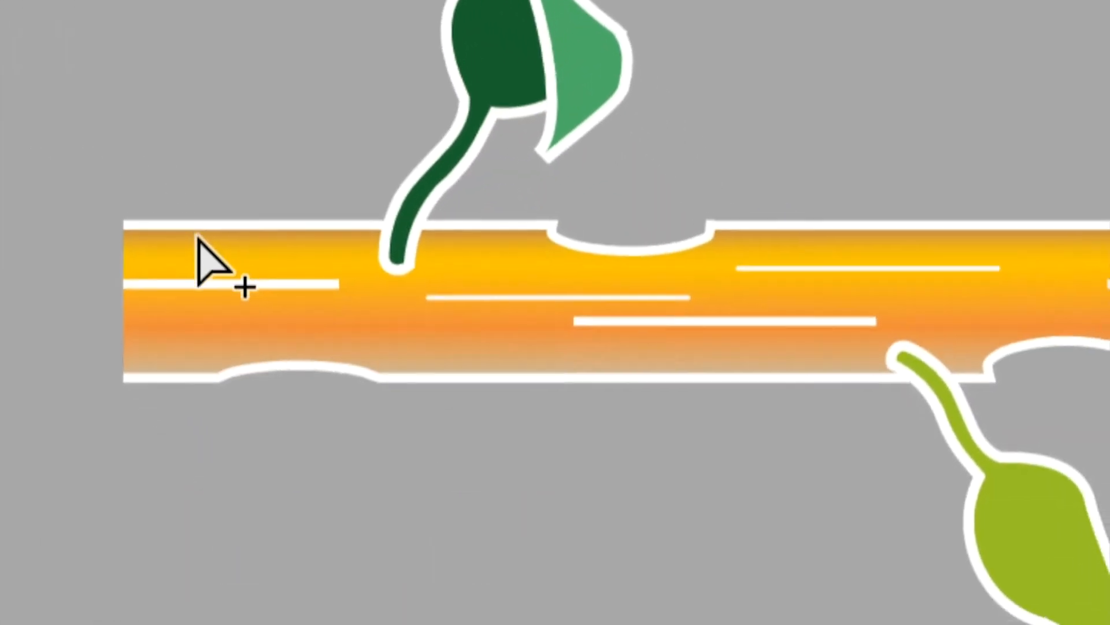
click(298, 497)
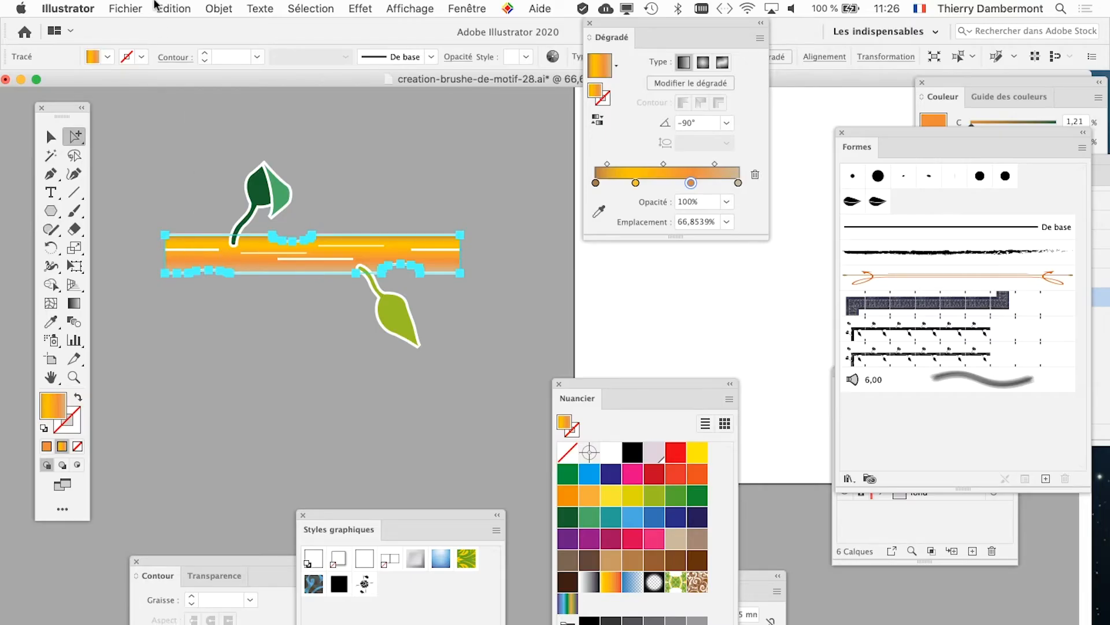
click(218, 8)
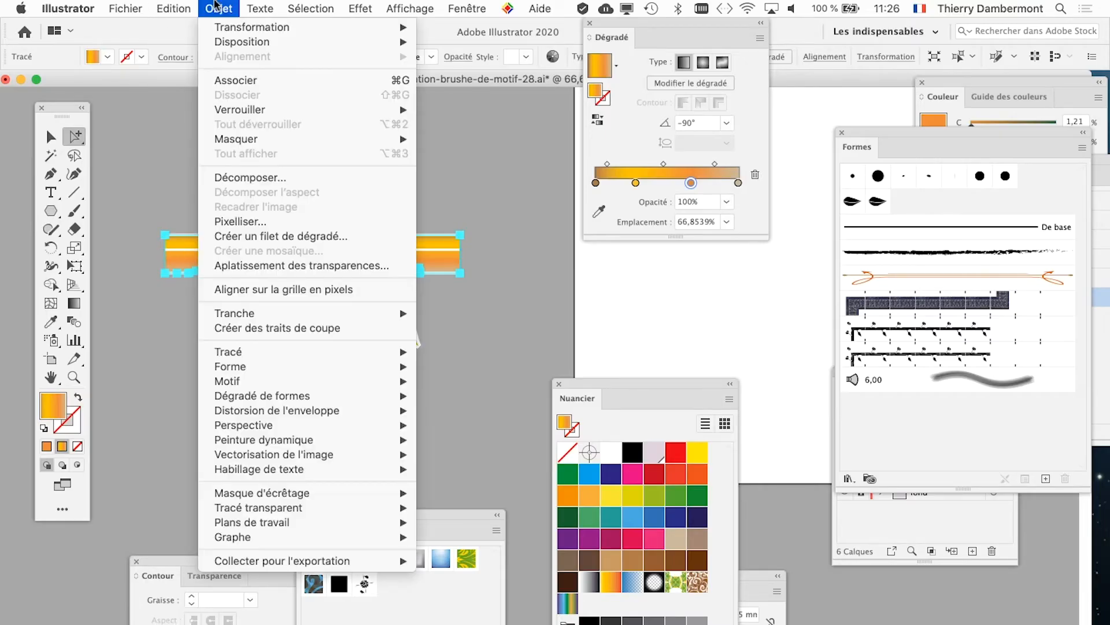
click(243, 177)
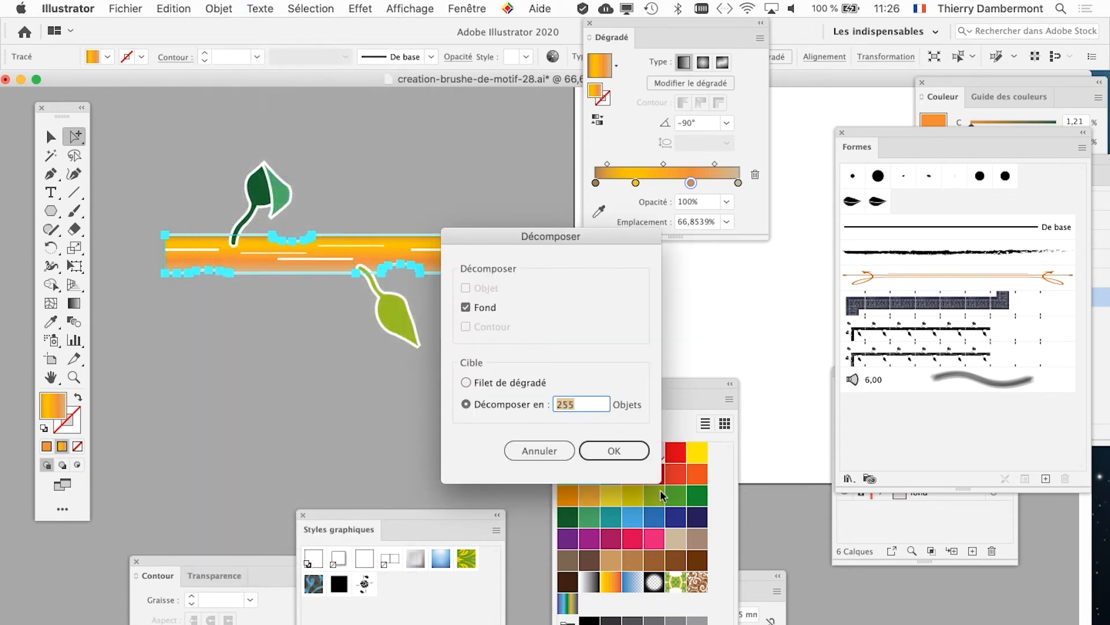
click(633, 459)
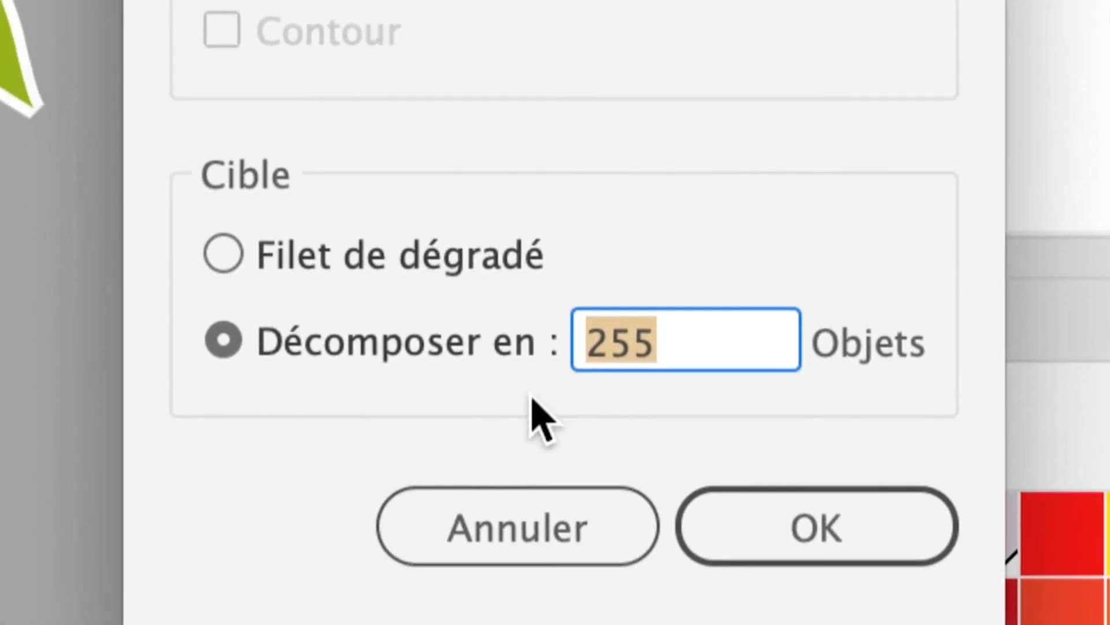
text(10)
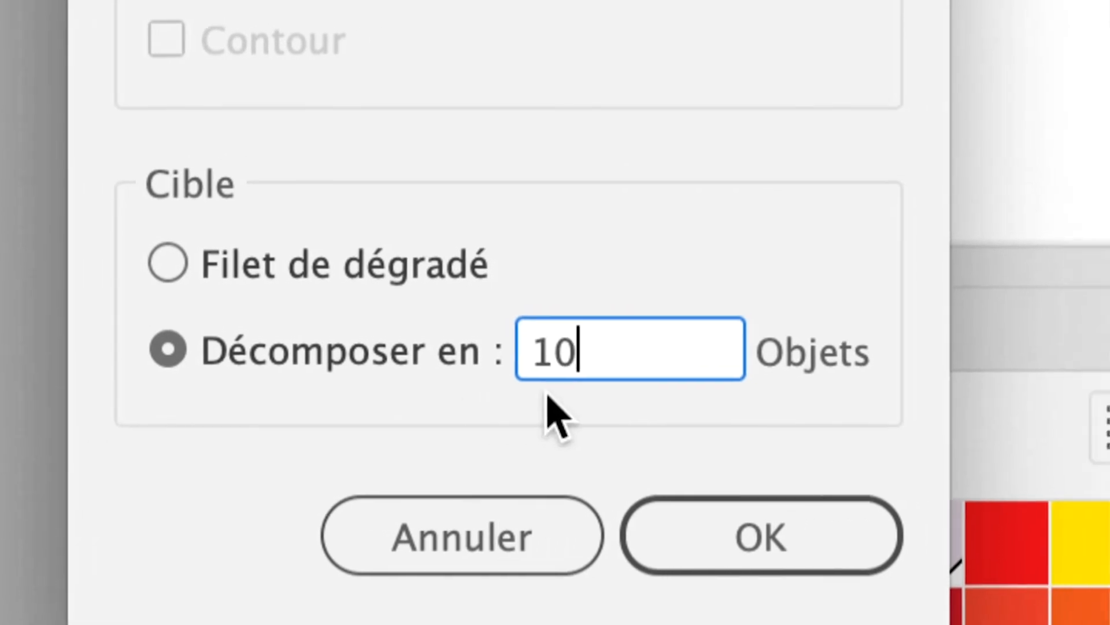
drag(643, 348, 570, 332)
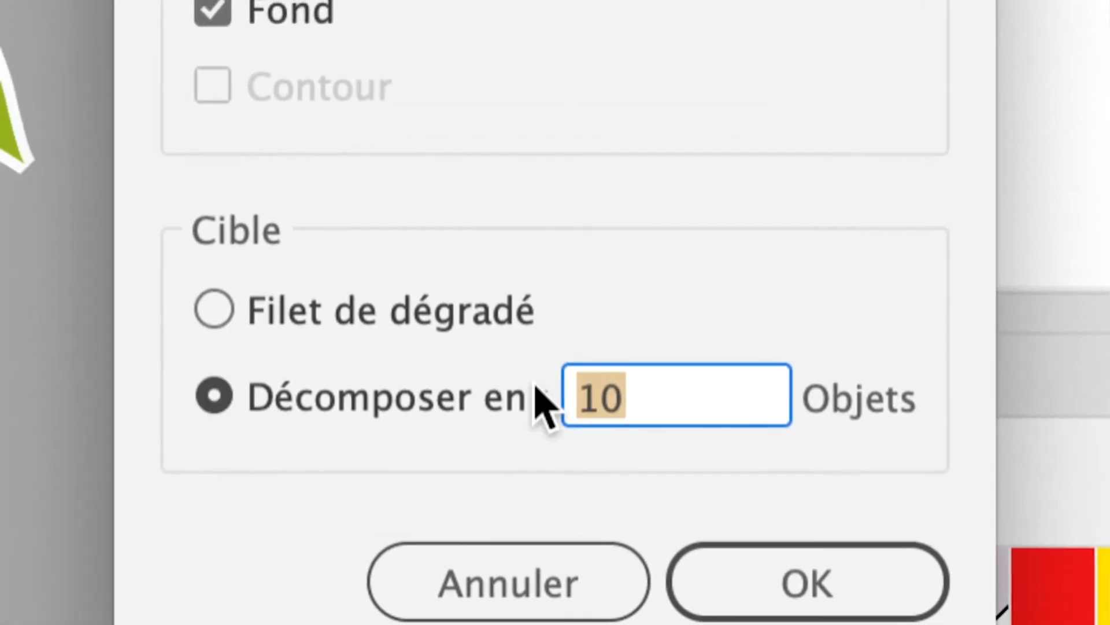
text(5)
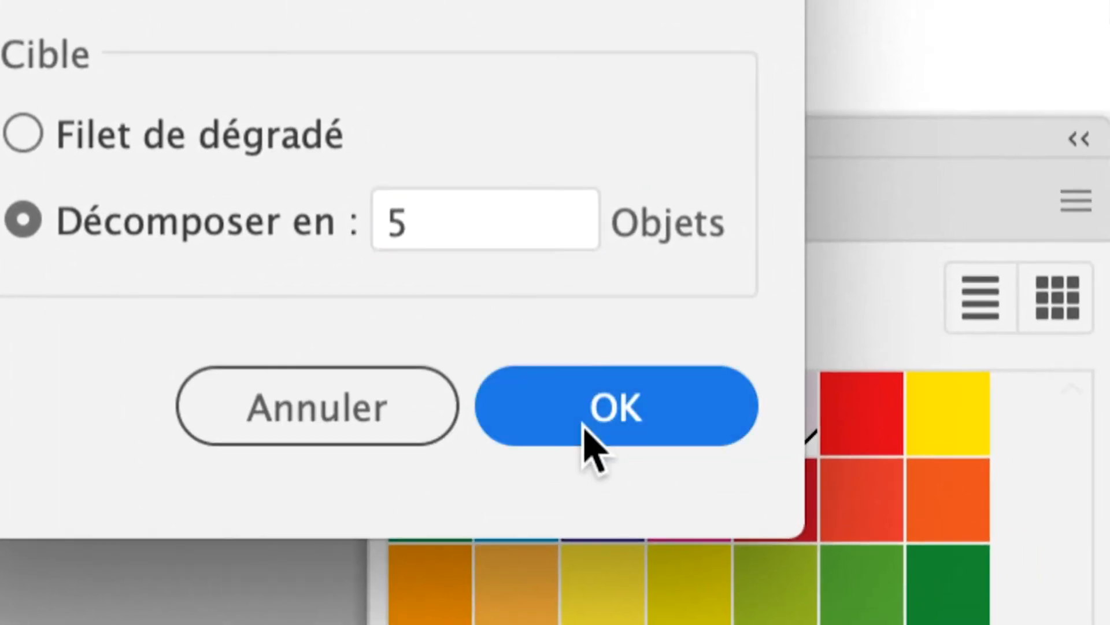
click(749, 428)
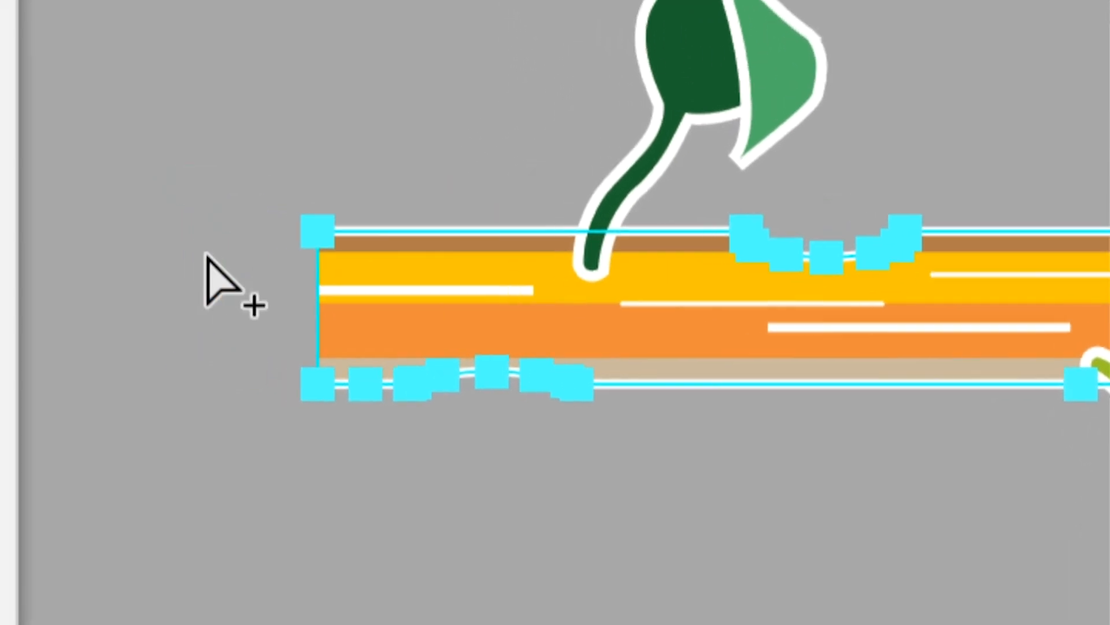
click(205, 254)
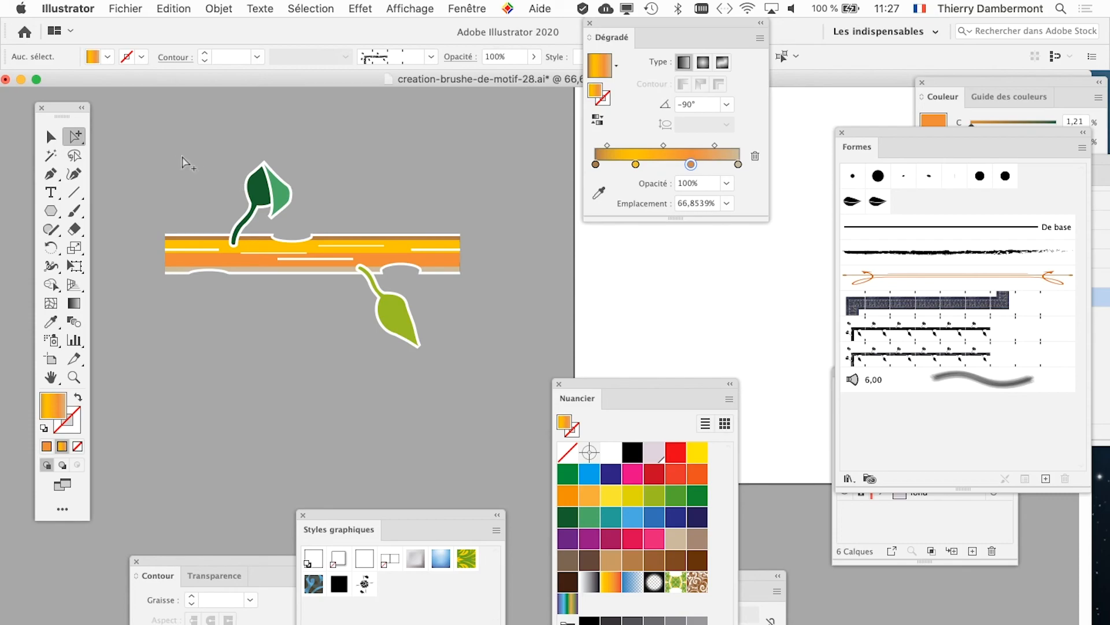
- Replace the side tile of the lower branch-and-leaf pattern brush with the whole coloured motif, keeping its options and applying the change to existing strokes
key(a)
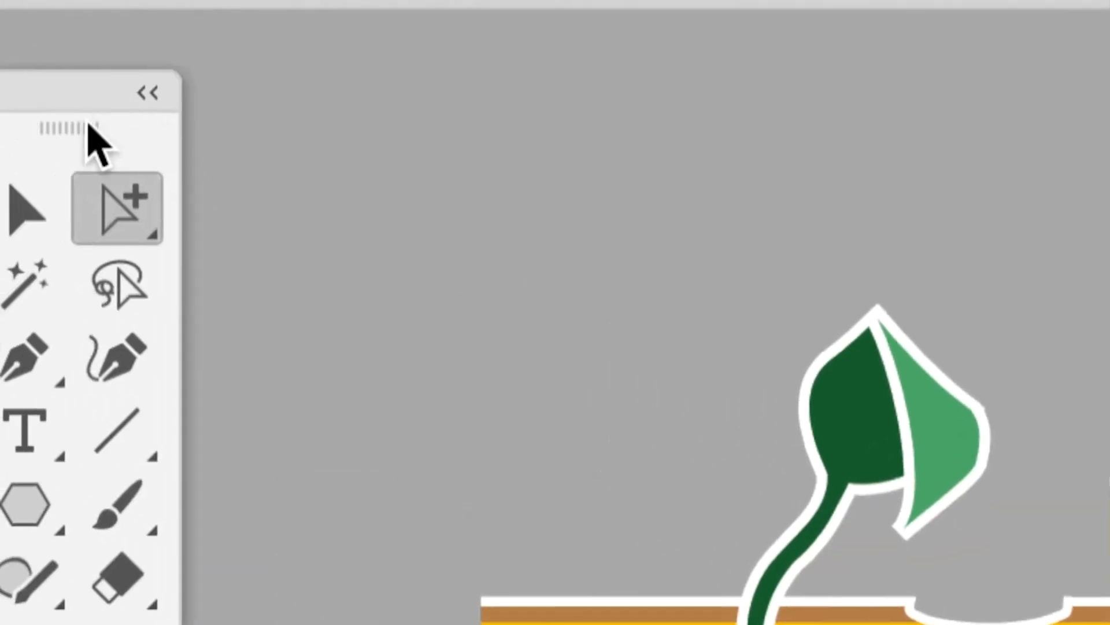
click(74, 132)
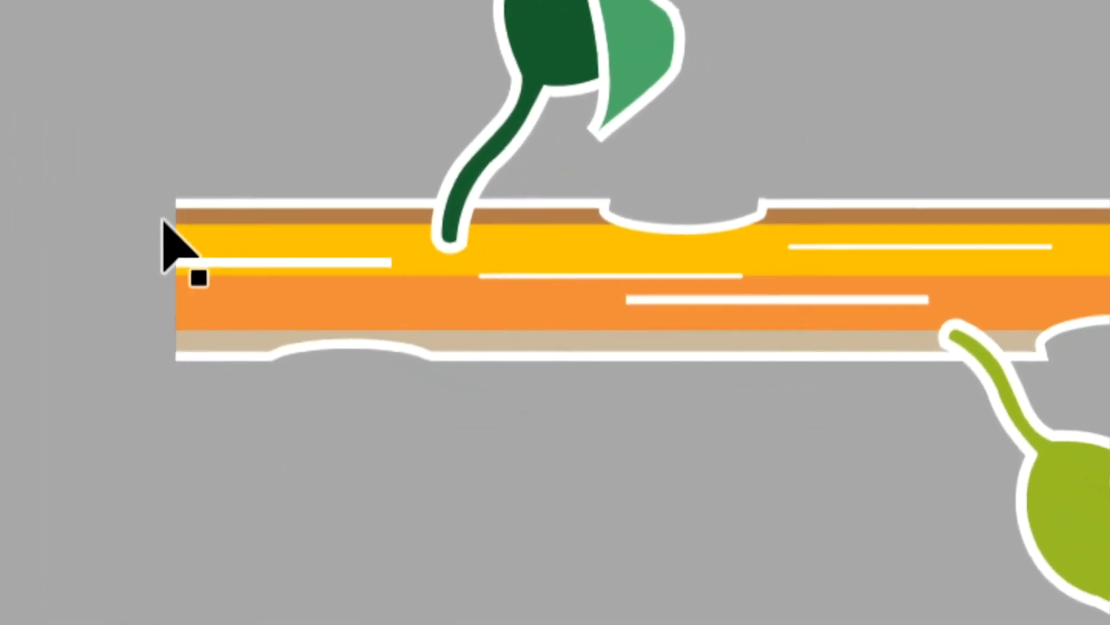
click(513, 468)
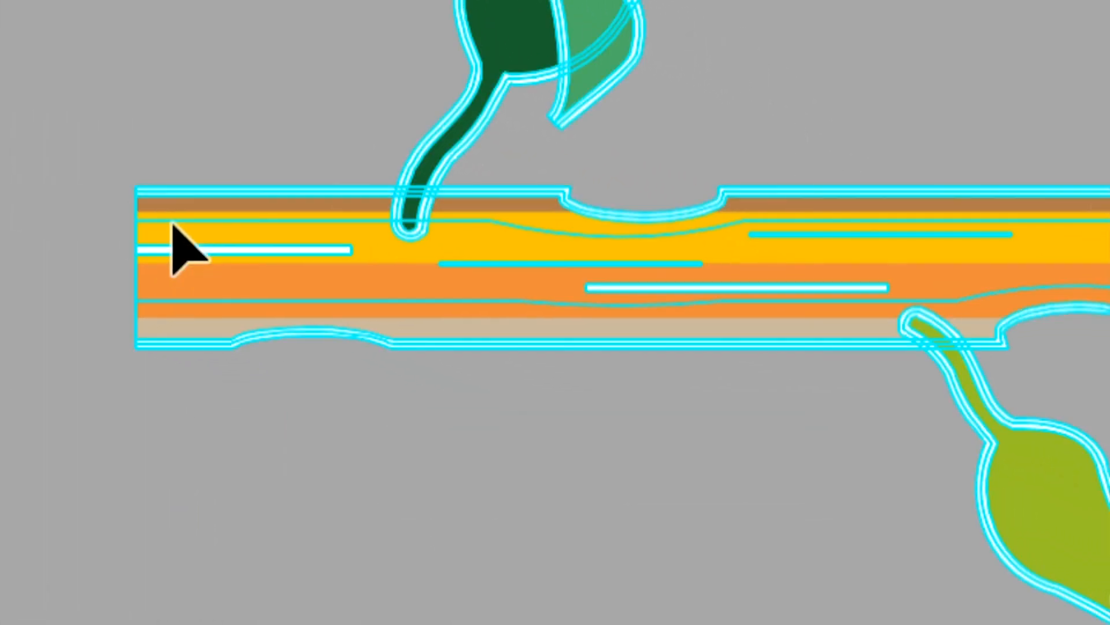
mouse_move(186, 249)
mouse_down()
mouse_move(669, 330)
mouse_move(773, 359)
mouse_move(786, 333)
mouse_move(778, 313)
mouse_up()
drag(778, 313, 778, 312)
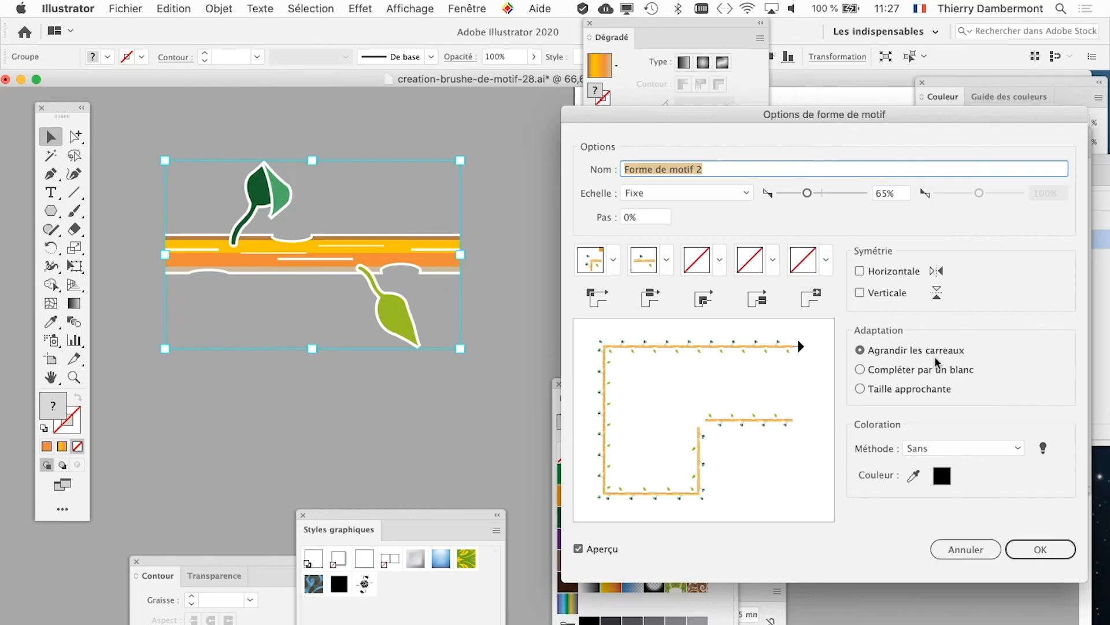
click(1027, 551)
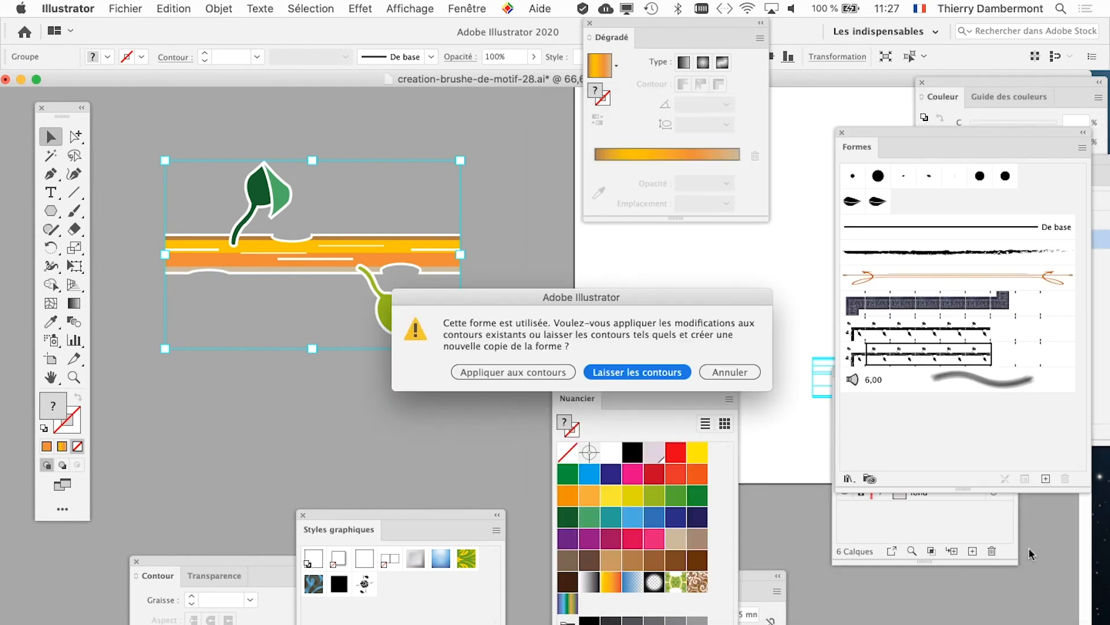
click(535, 372)
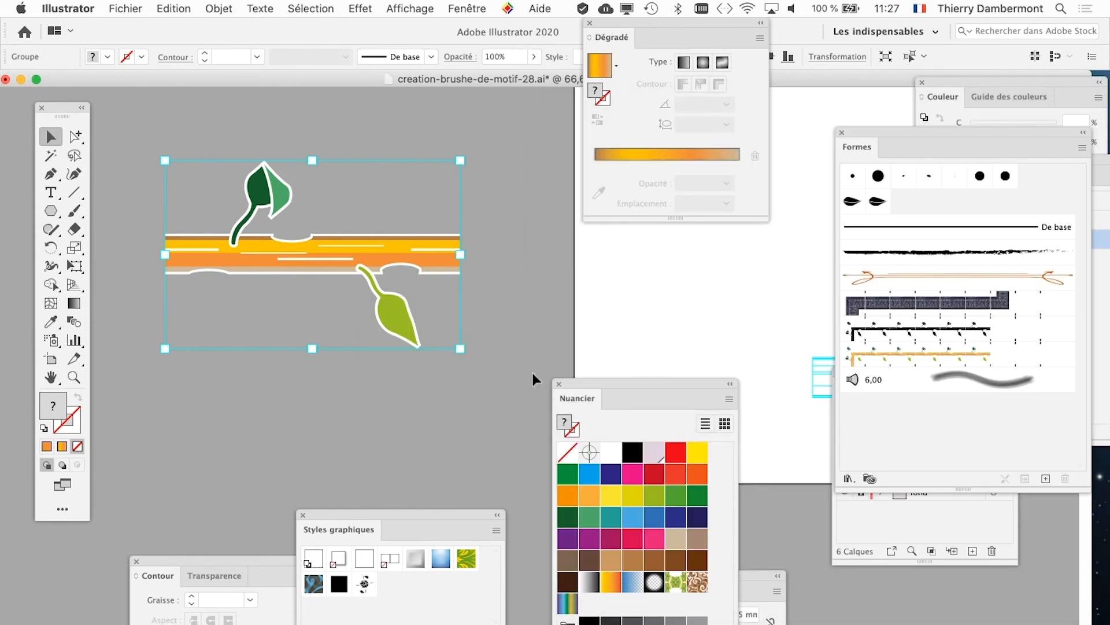
- Examine the updated pattern brush on the Lorem ipsum lettering, both up close and across the whole word
alt+scroll(502, 356, down, 3)
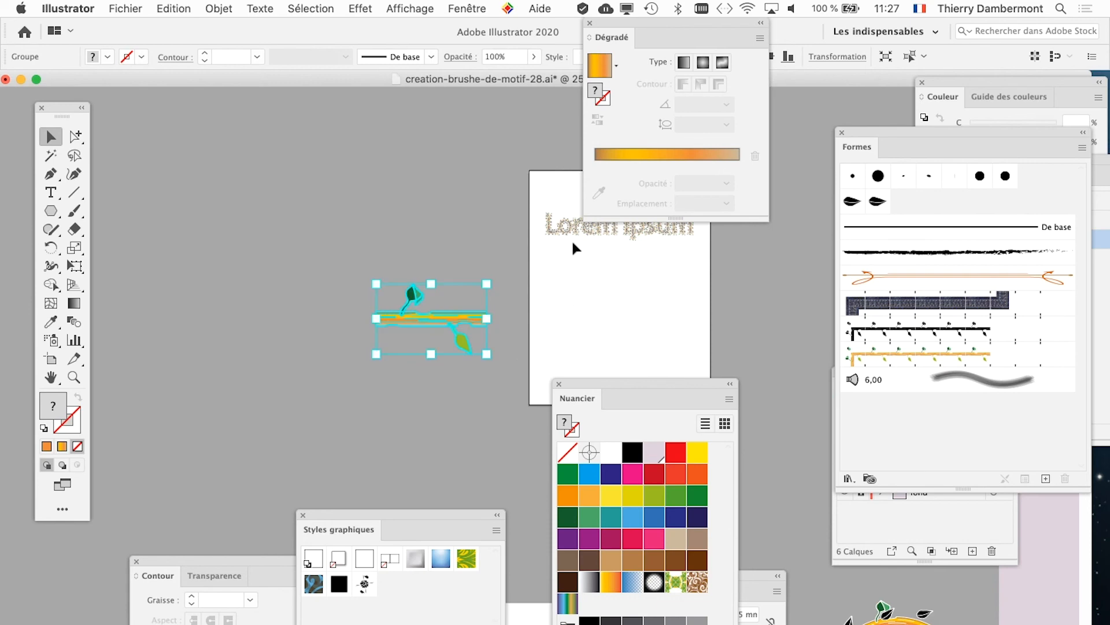
alt+scroll(577, 230, up, 8)
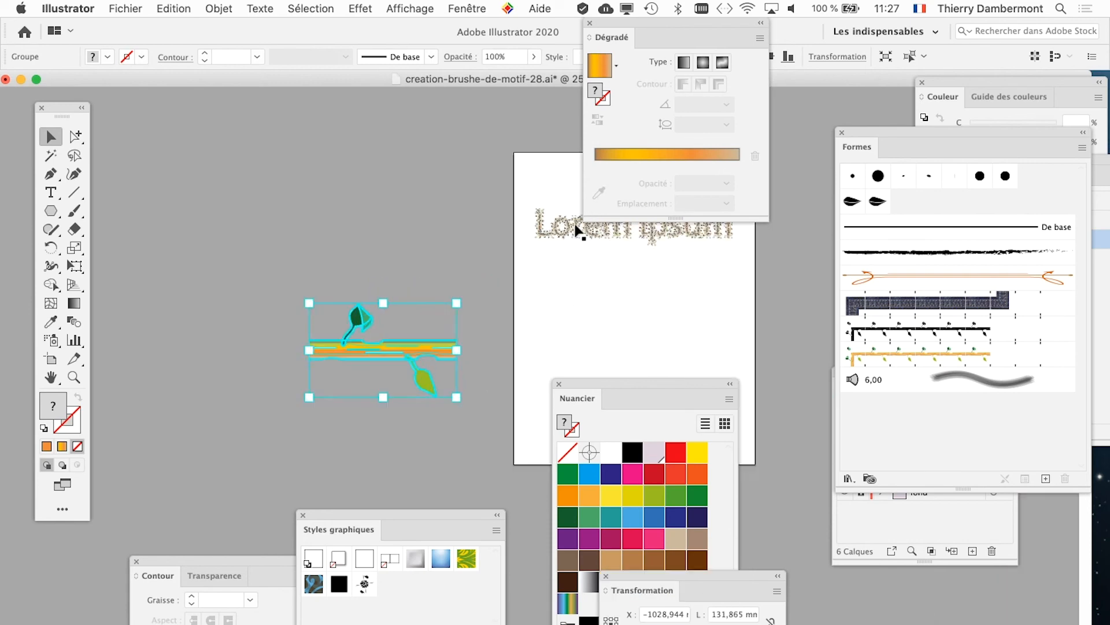
alt+scroll(575, 232, up, 3)
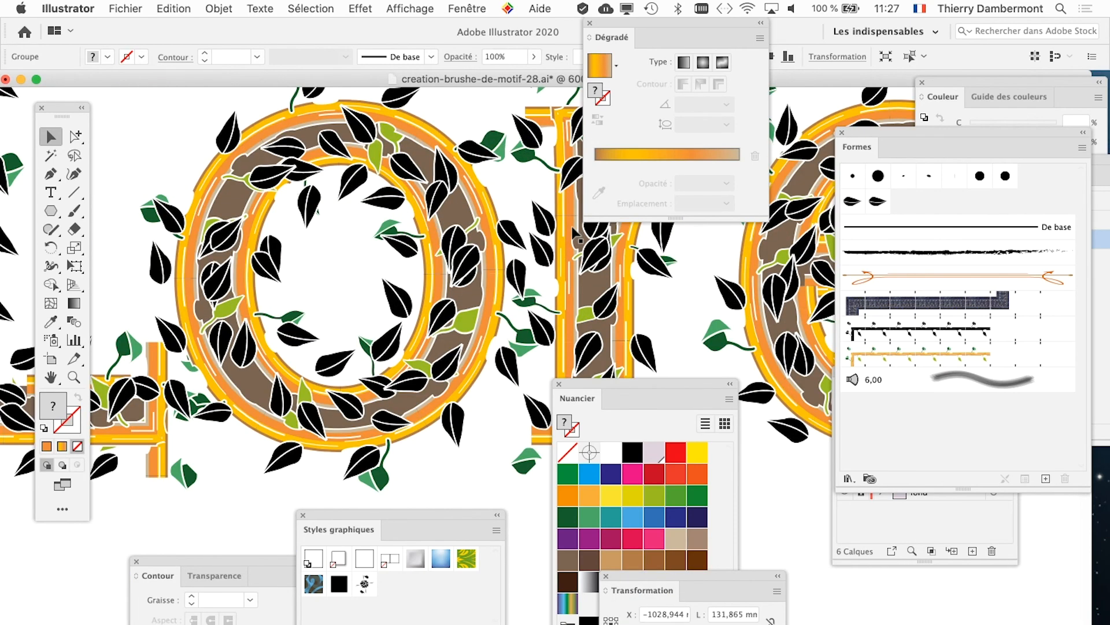
alt+scroll(500, 236, up, 2)
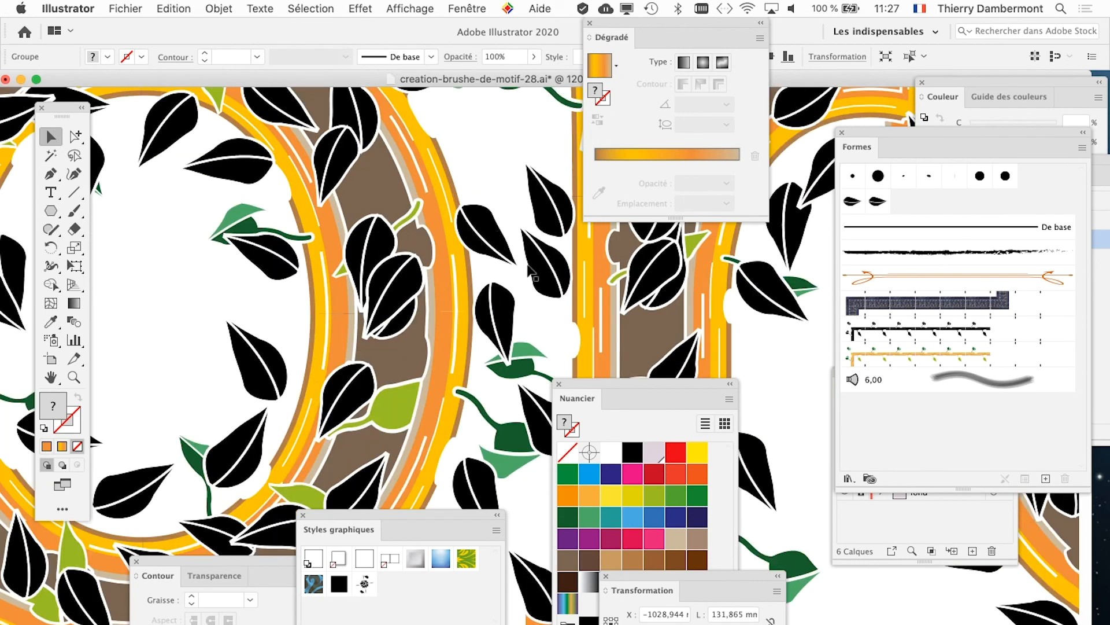
alt+scroll(291, 320, down, 3)
alt+scroll(291, 320, down, 2)
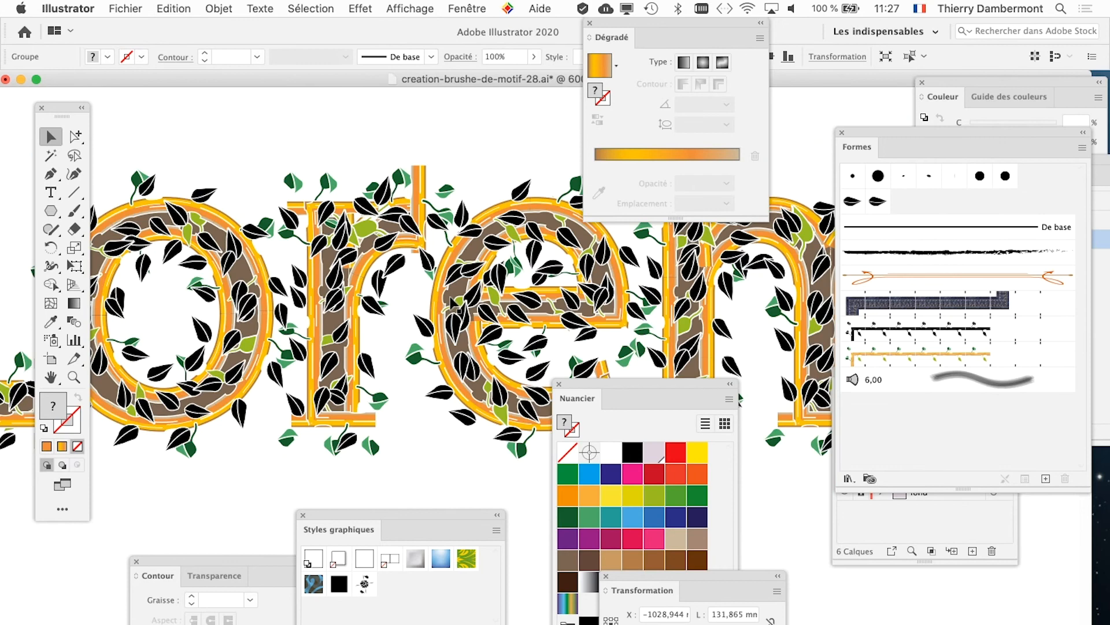
scroll(452, 302, down, 2)
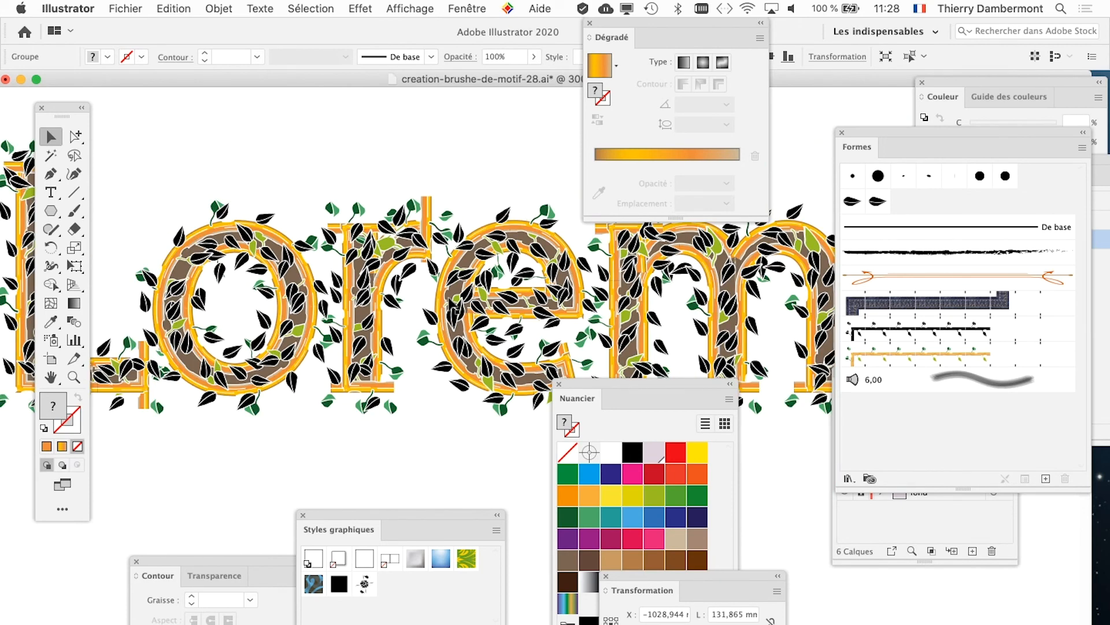
- Save the document as creation-brushe-de-motif-29.ai in Adobe Illustrator format
click(125, 8)
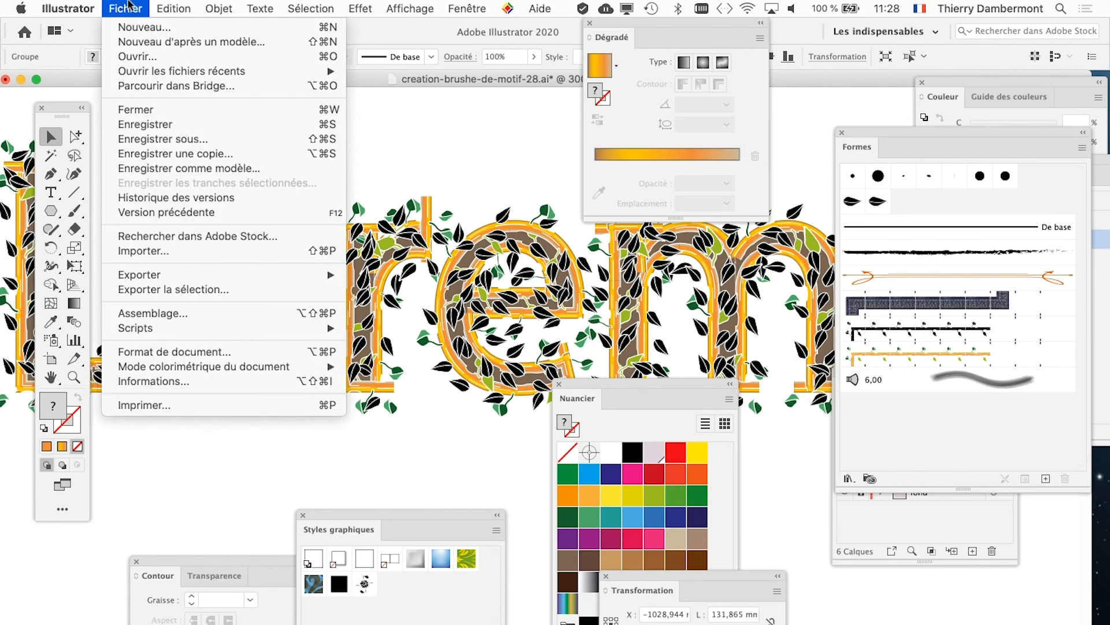
click(174, 140)
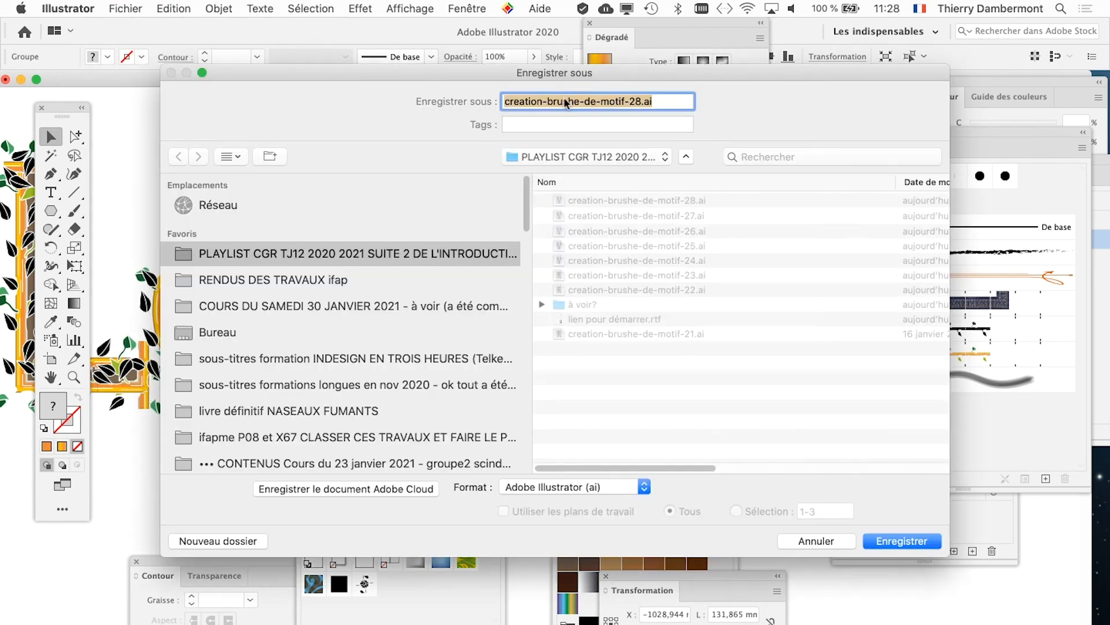
click(642, 101)
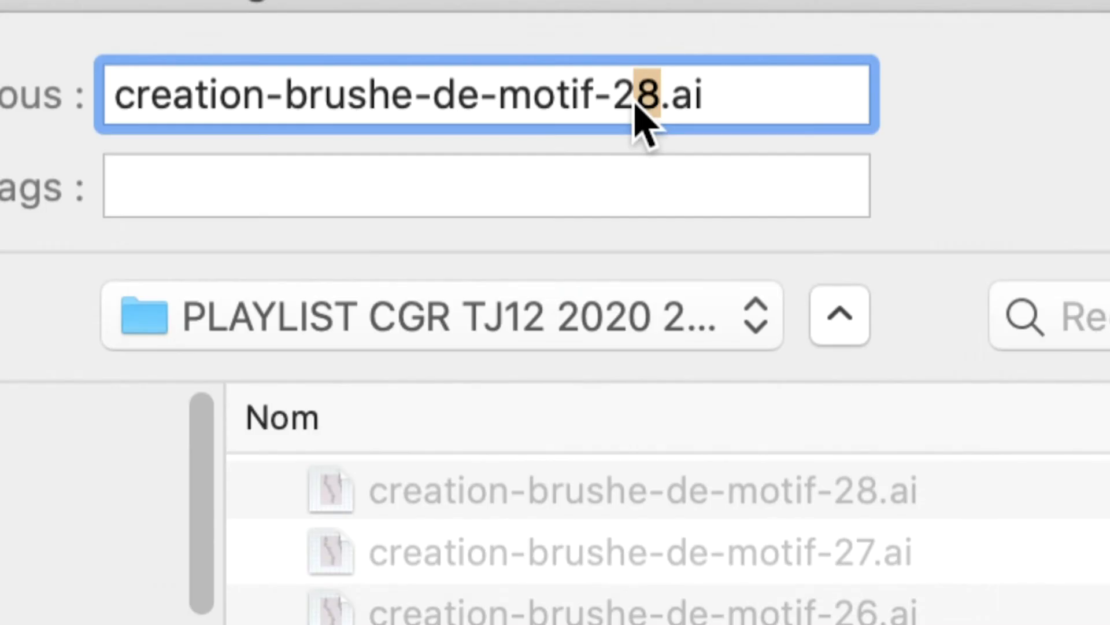
text(9)
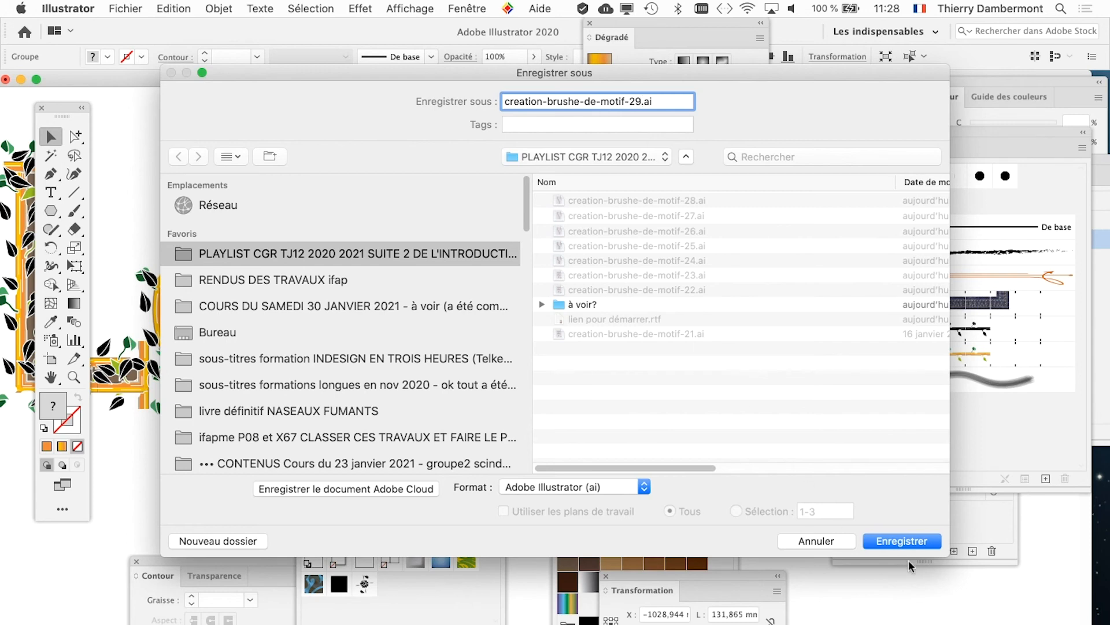
click(911, 539)
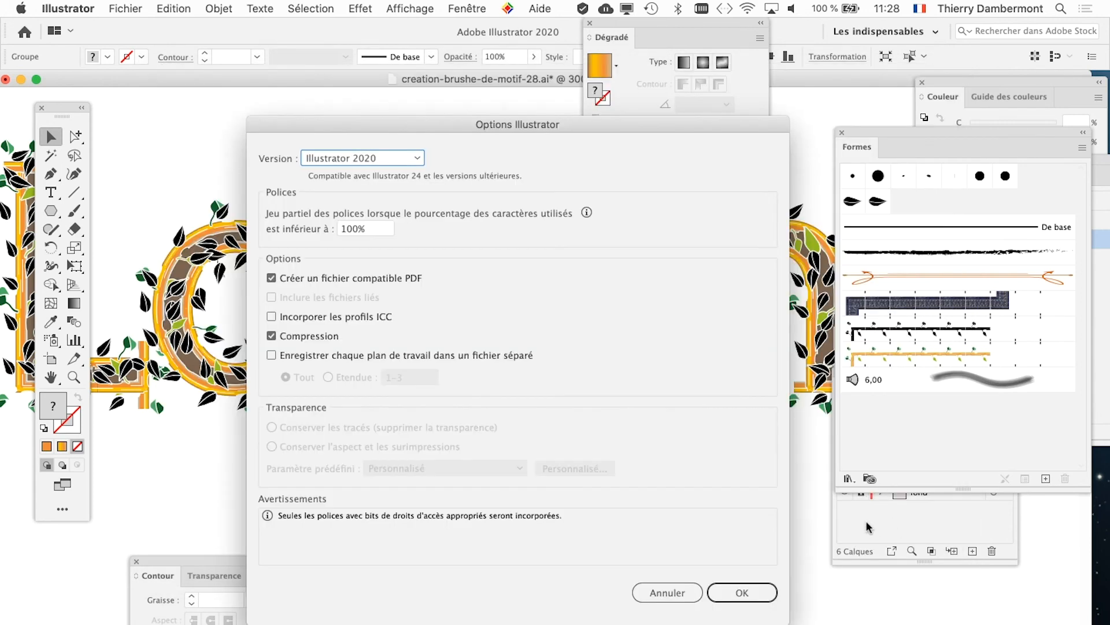